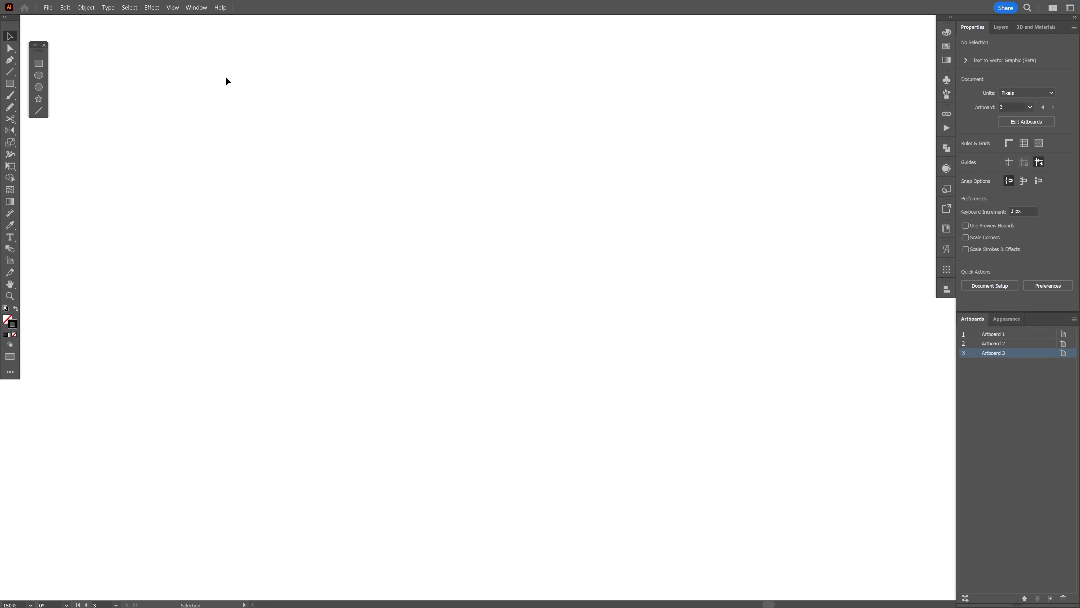
Draw an unfilled circle about 201 px in diameter near the middle of the artboard.
left_click(43, 76)
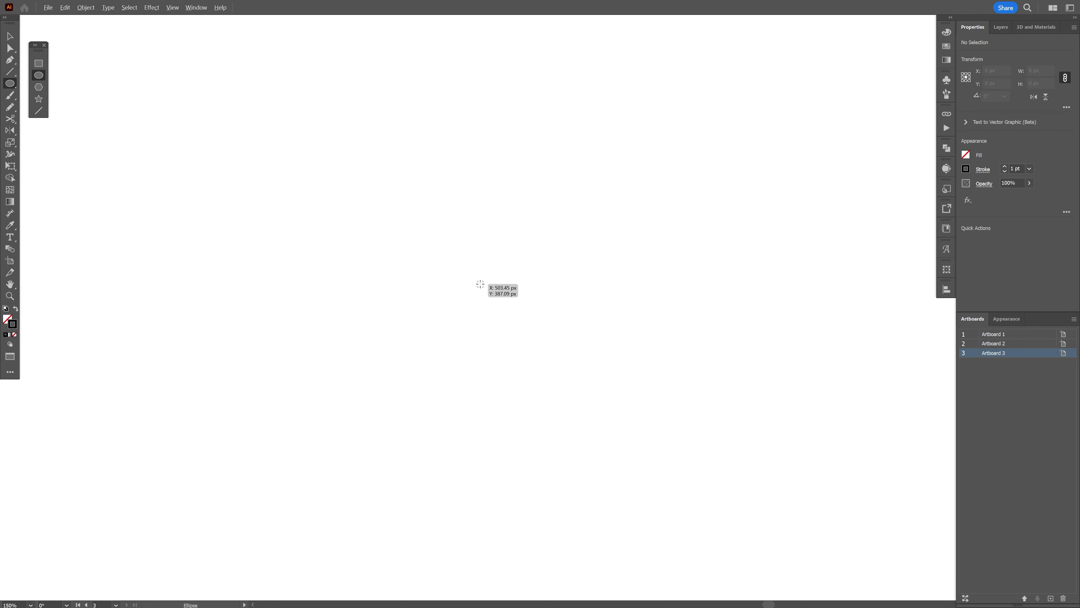
left_click_drag(479, 285, 577, 347)
key("v")
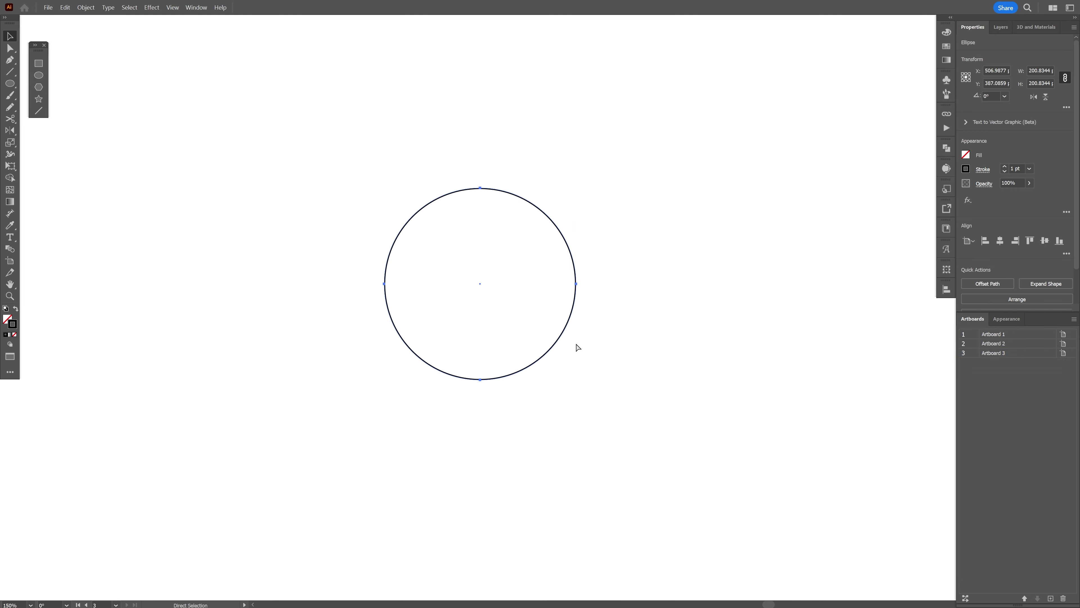
key("v")
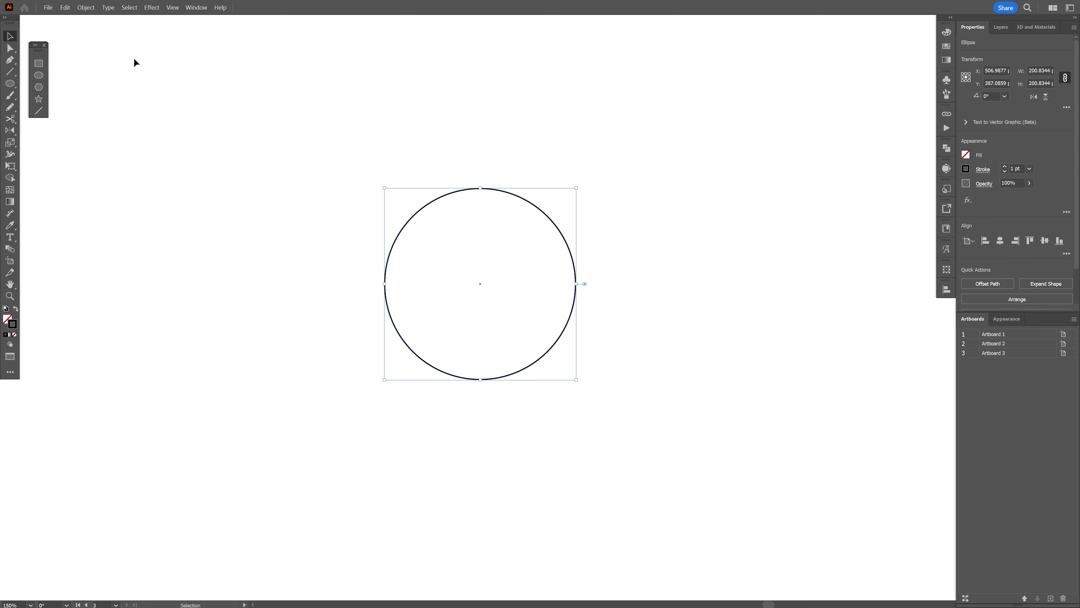
Paste a copy of the circle in front and shrink it around its center to about 20 px wide.
left_click(69, 9)
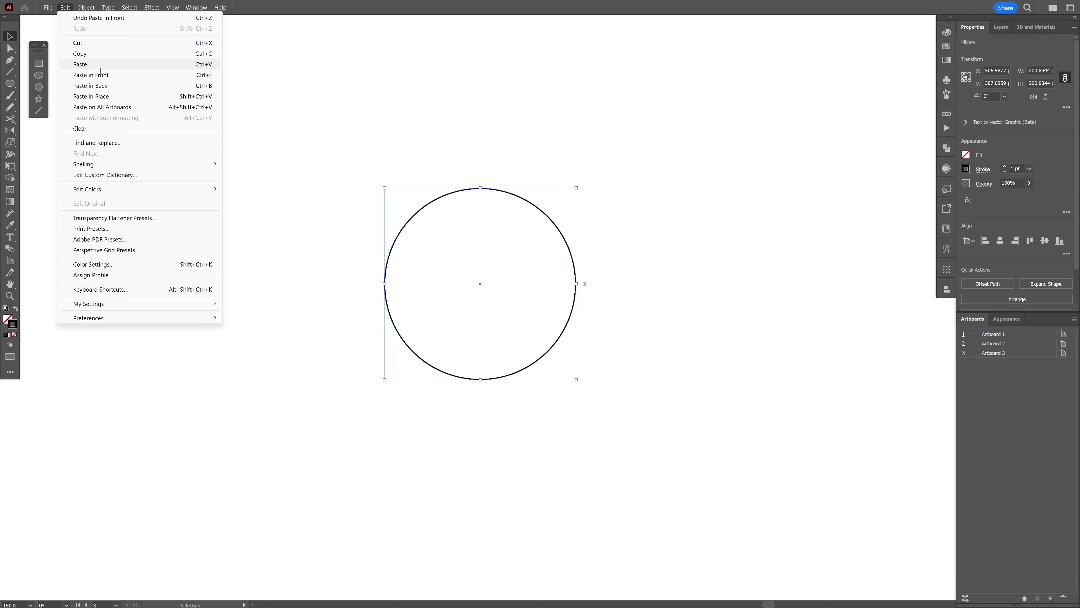
left_click(117, 80)
left_click_drag(550, 217, 582, 195)
key("ctrl+z")
left_click(582, 196)
left_click(565, 240)
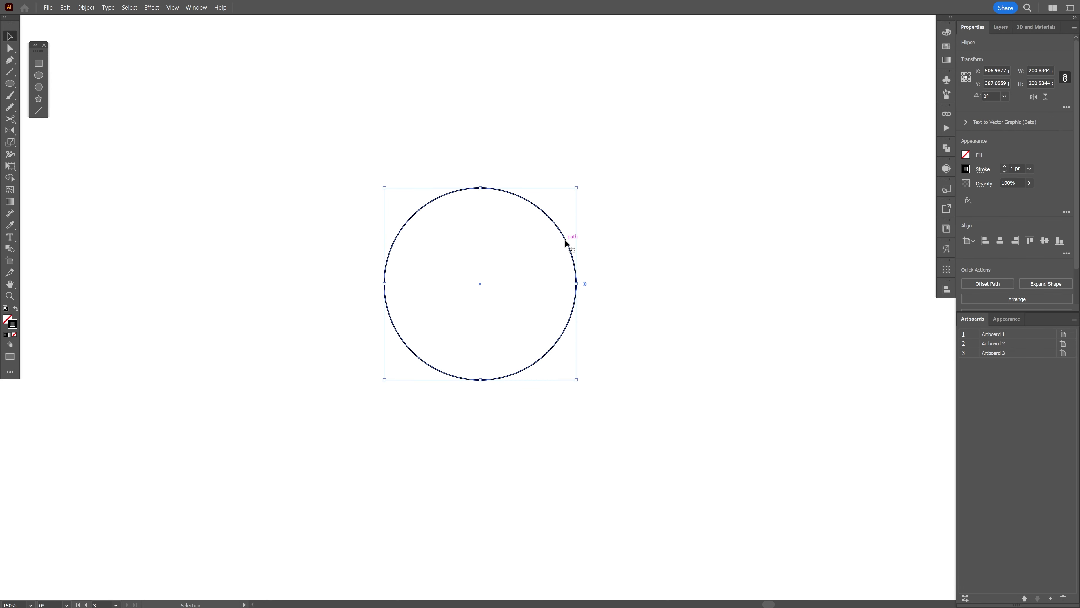
left_click_drag(577, 285, 490, 284)
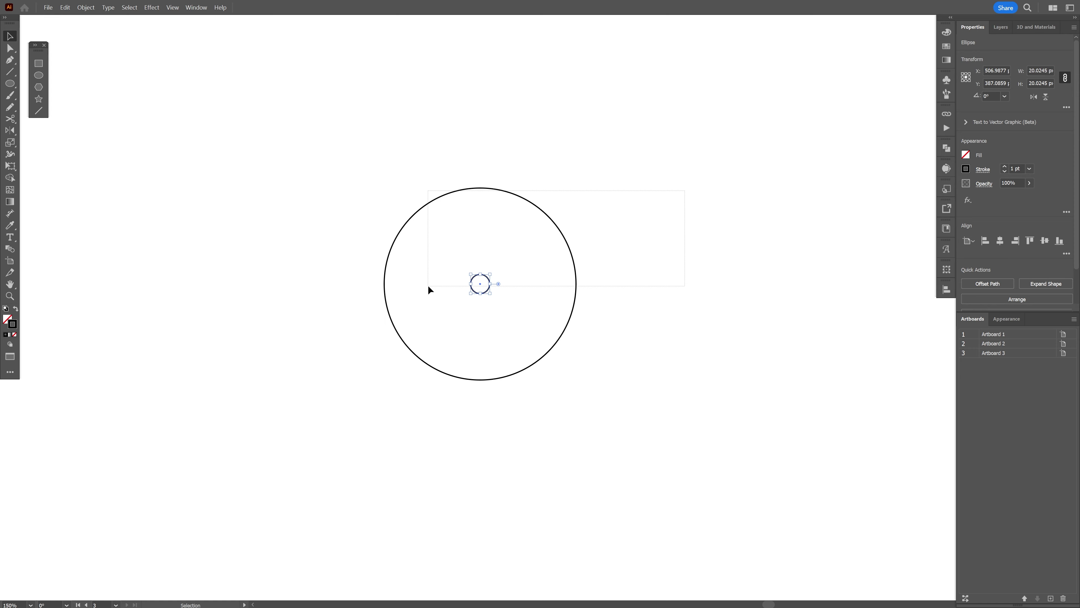
Select both concentric circles and make a blend between them.
key("ctrl+a")
left_click(85, 7)
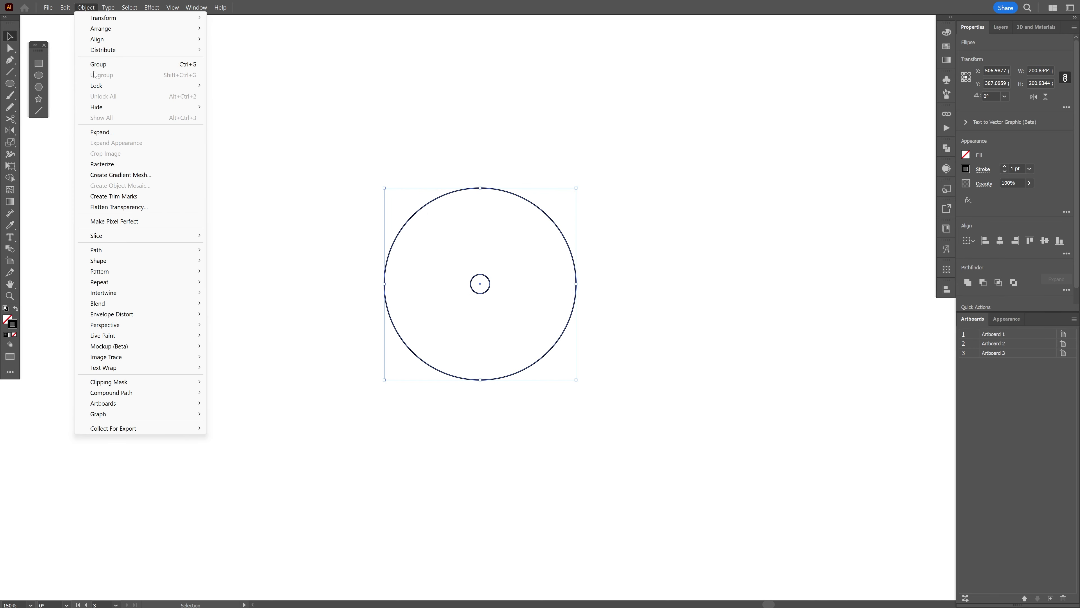
mouse_move(106, 304)
left_click(232, 305)
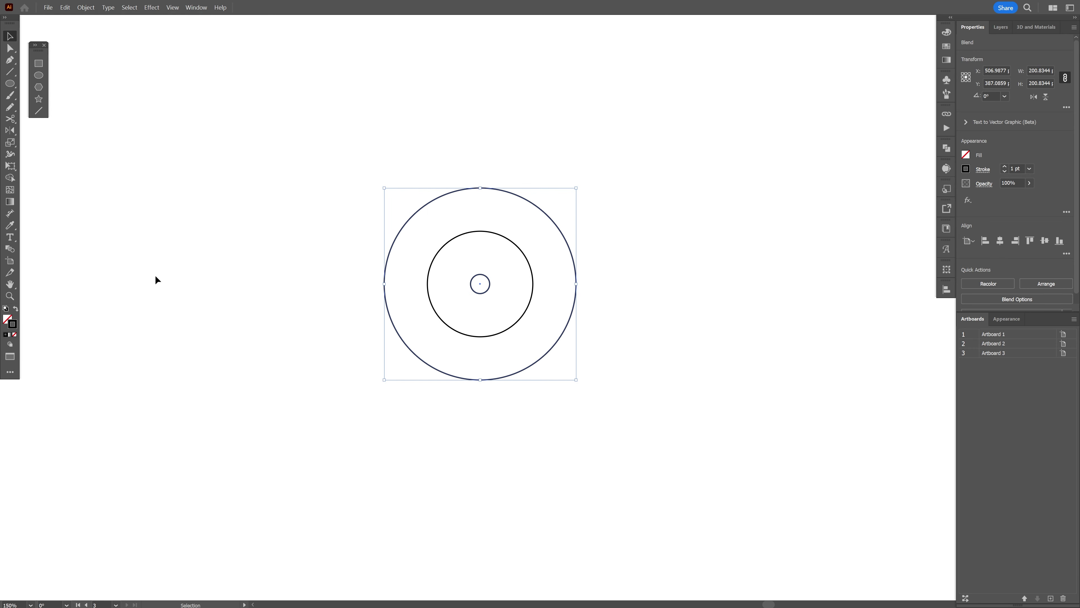
Set the blend's spacing to Specified Steps with 6 steps.
double_click(10, 249)
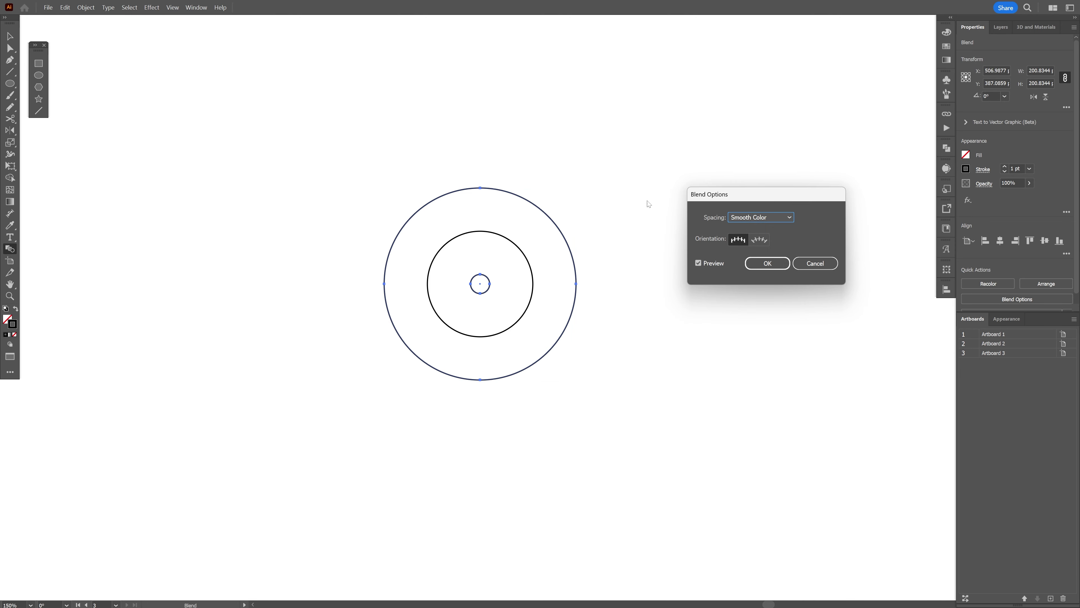
left_click(766, 217)
left_click(759, 239)
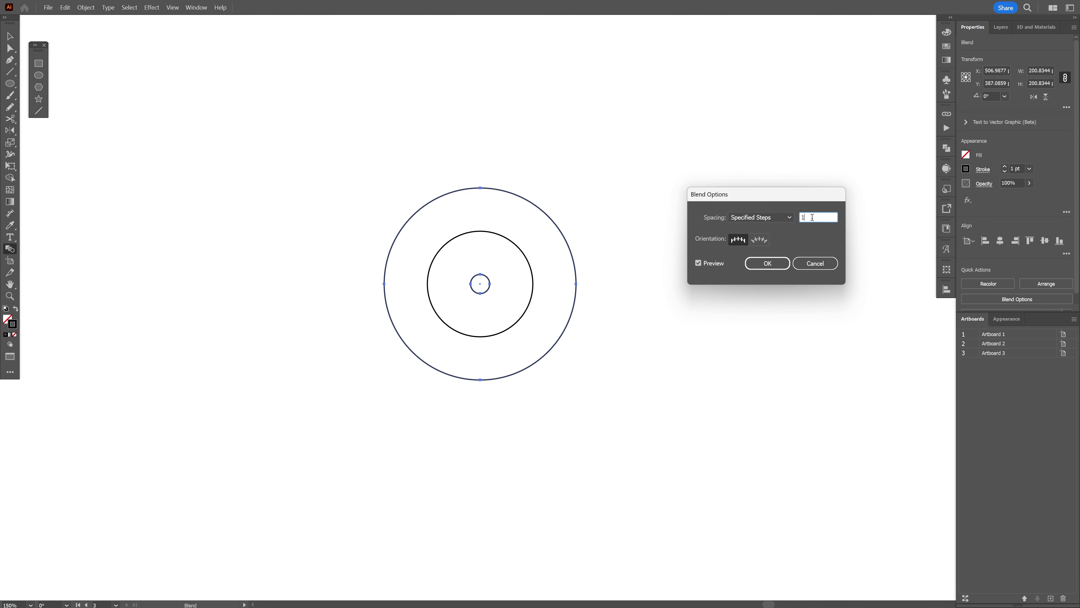
key("Up")
key("Up")
key("Up")
key("Up")
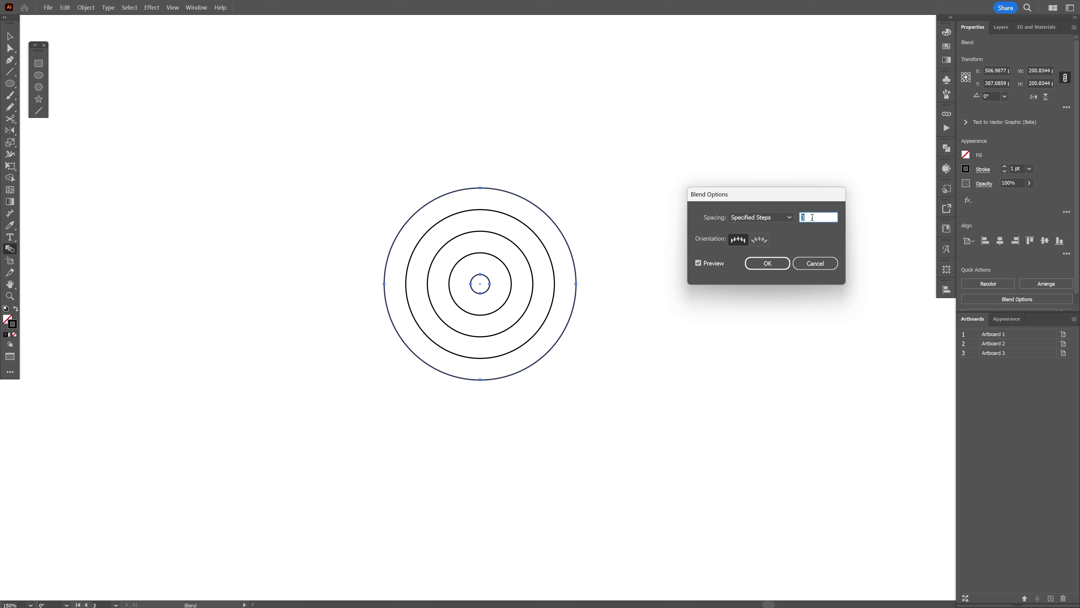
key("Up")
key("Up")
key("Down")
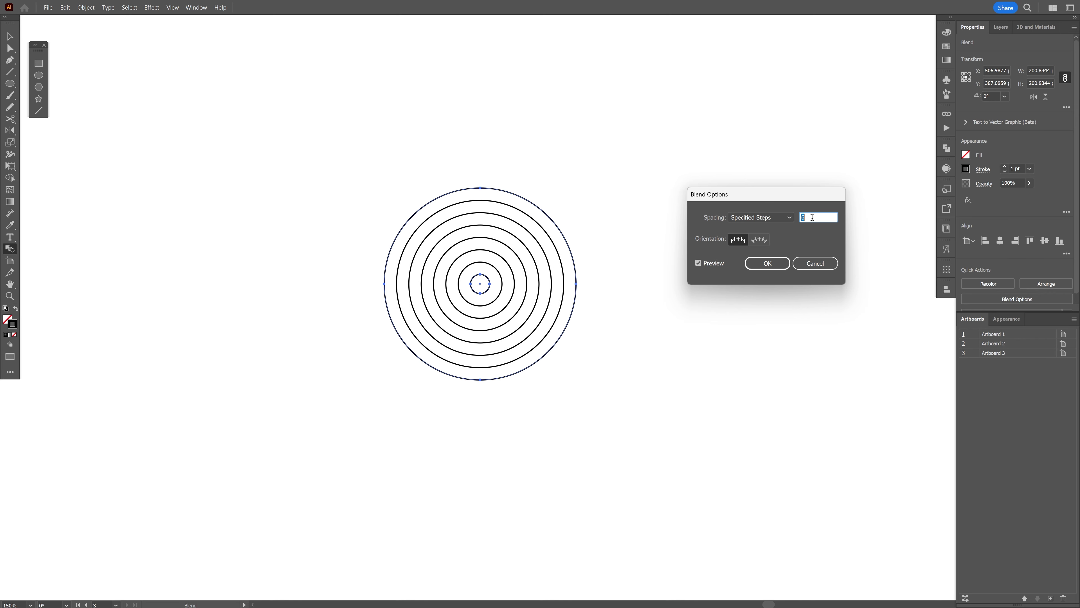
left_click(767, 263)
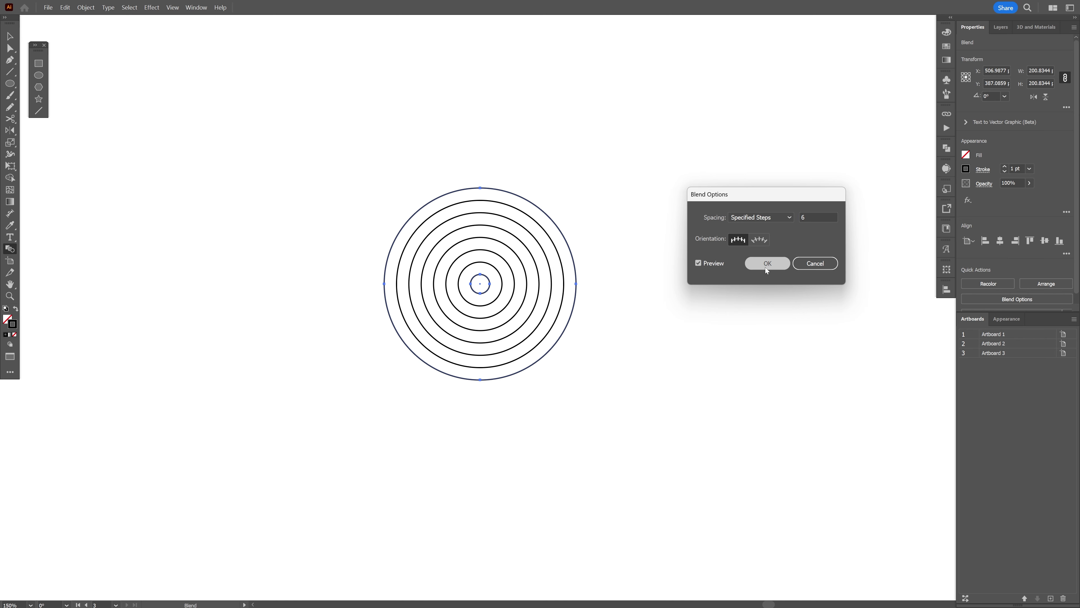
Expand the blend into a group of separate concentric circles.
key("v")
left_click(87, 8)
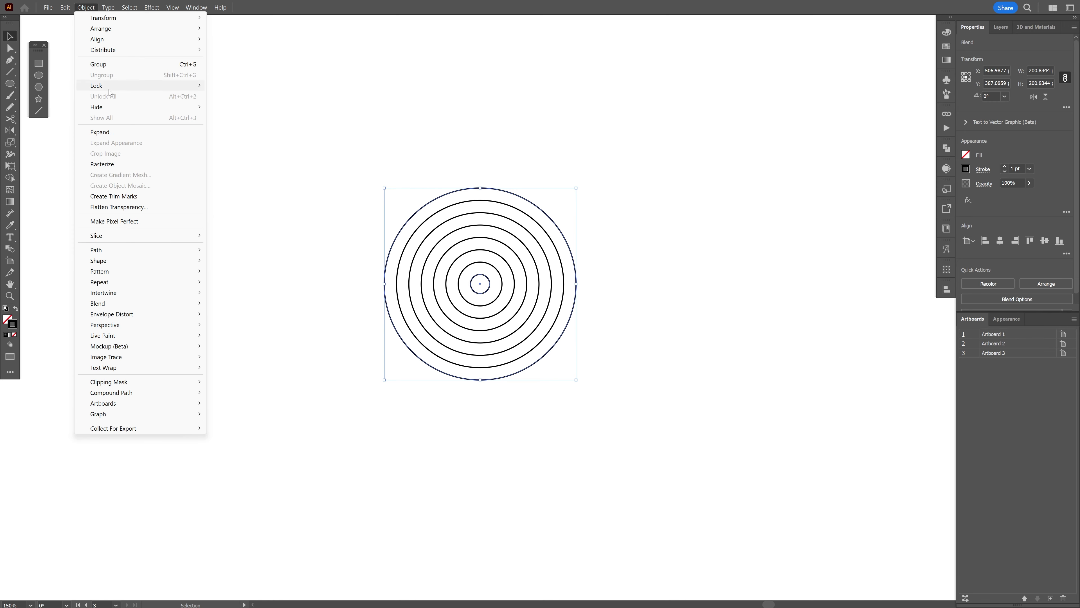
left_click(114, 132)
left_click(529, 356)
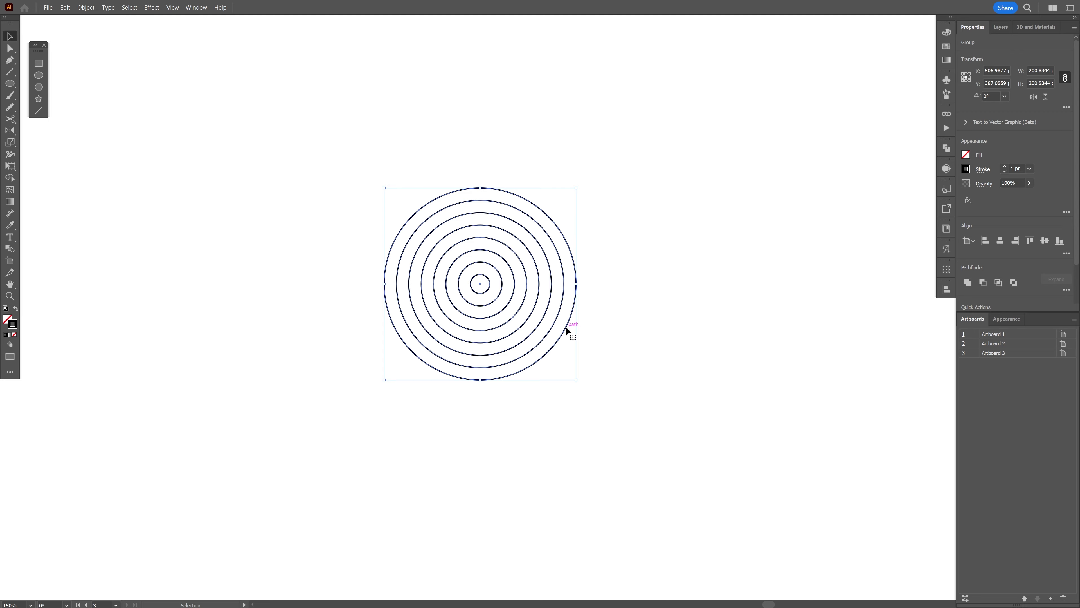
Place a duplicate of the concentric circles beside the original and delete the lower-right quarter of its arcs.
left_click_drag(567, 330, 505, 328)
left_click(541, 232)
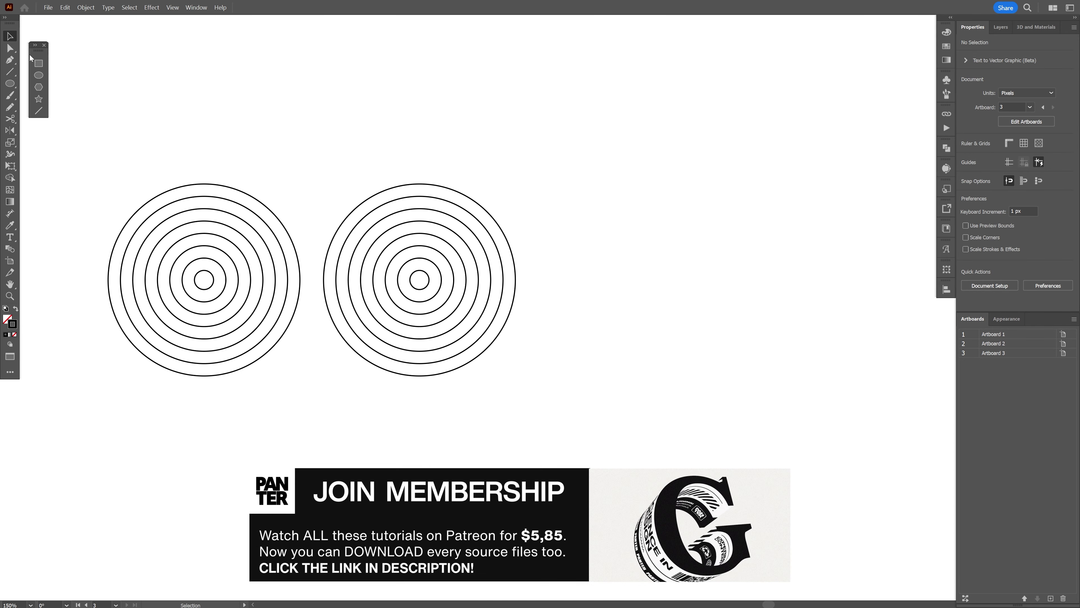
left_click(10, 48)
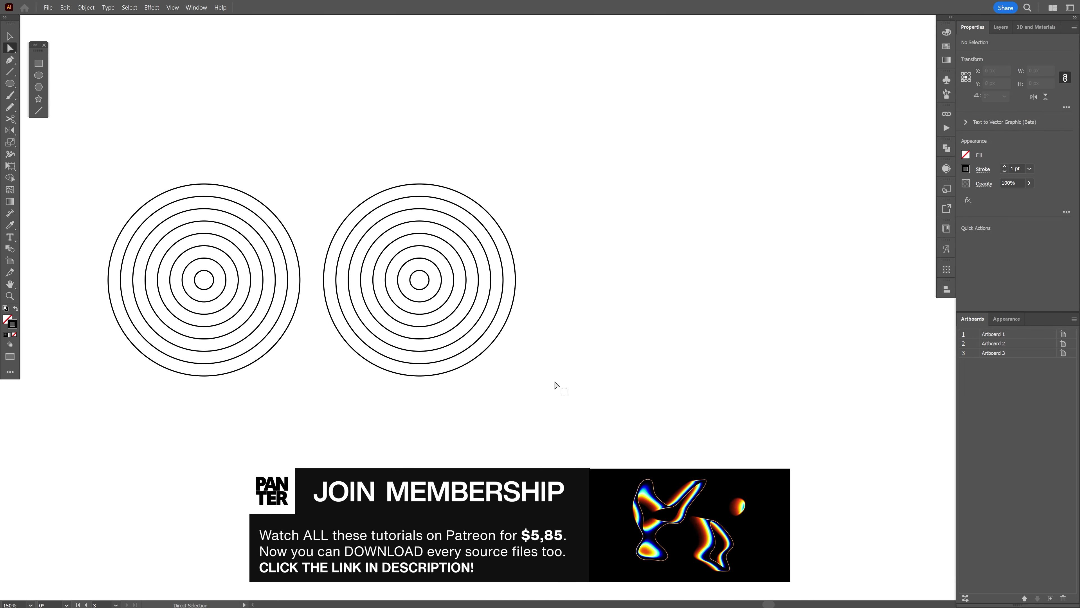
left_click_drag(567, 395, 426, 286)
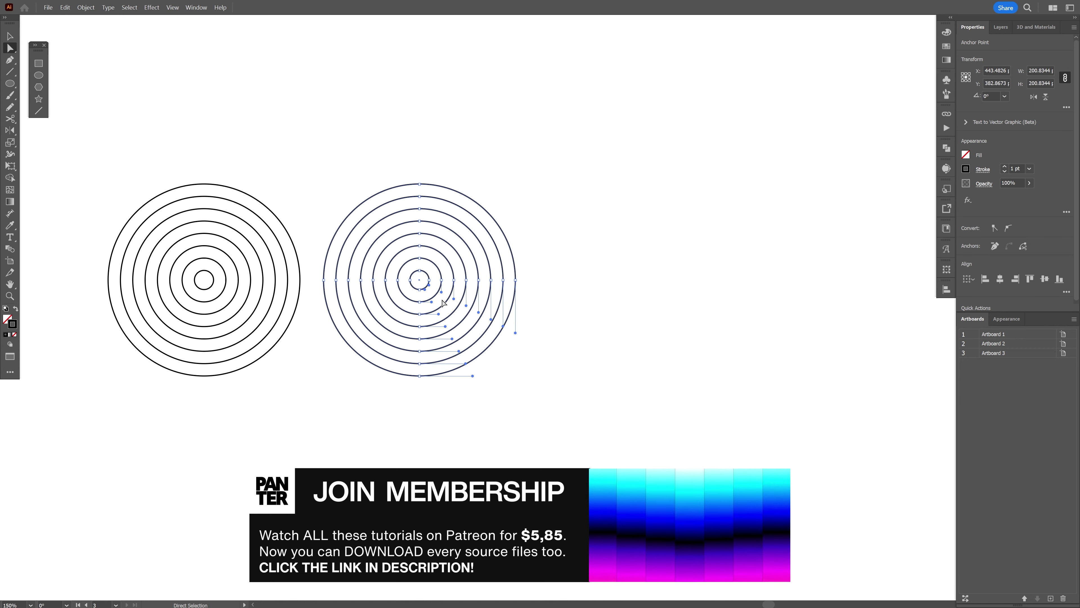
key("Delete")
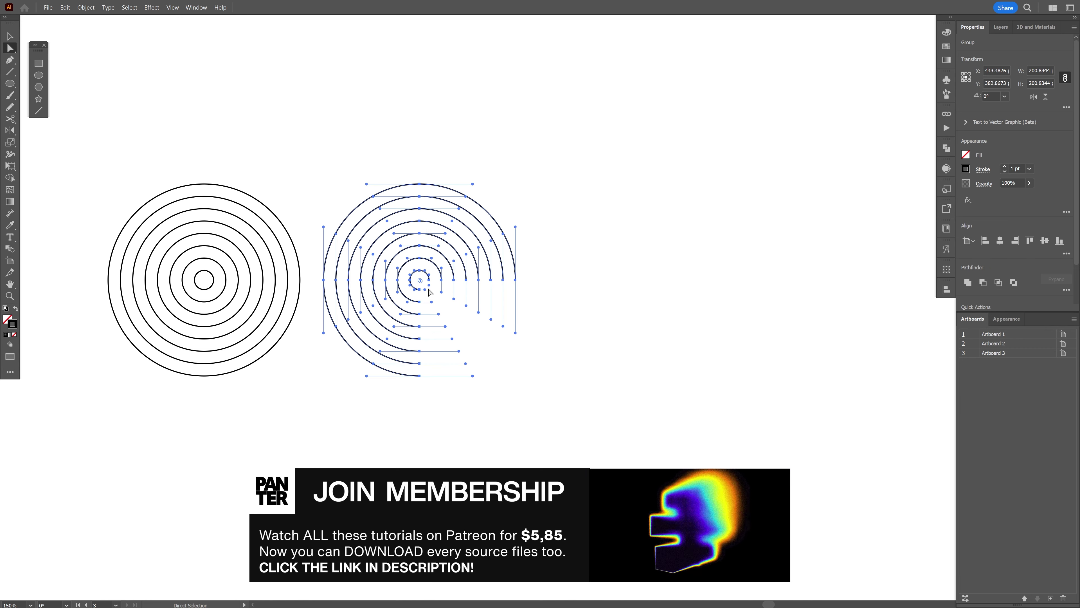
Duplicate the three-quarter rings to the right and delete the copy's lower-left quarter, leaving half rings.
key("v")
left_click(453, 298)
left_click_drag(464, 280, 679, 284)
key("a")
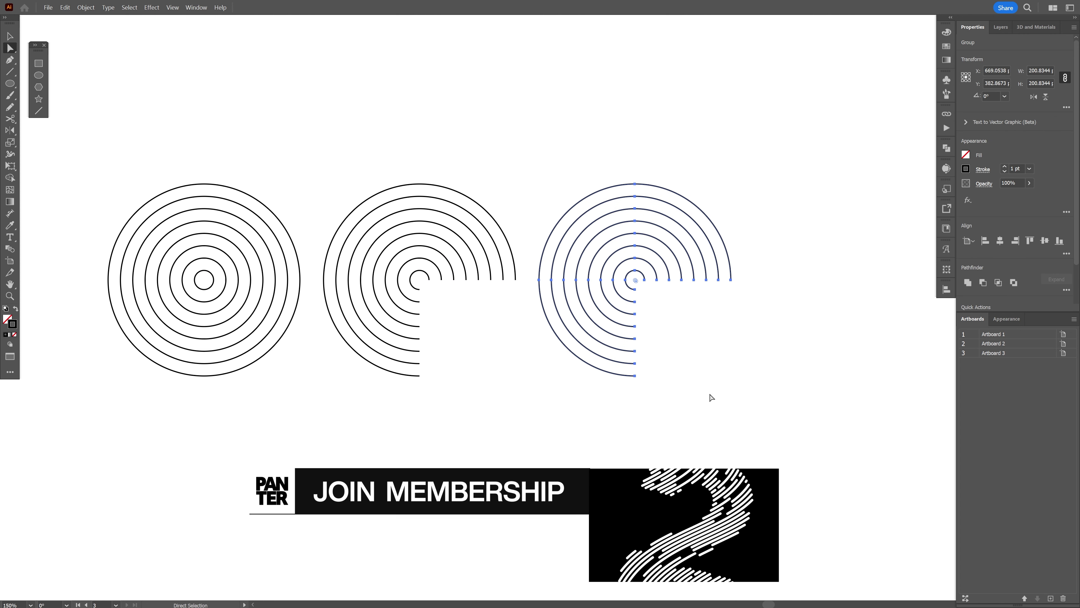
left_click_drag(706, 413, 631, 284)
key("Delete")
Duplicate the half rings to the right and delete the copy's right half, leaving quarter rings.
left_click_drag(658, 320, 604, 325)
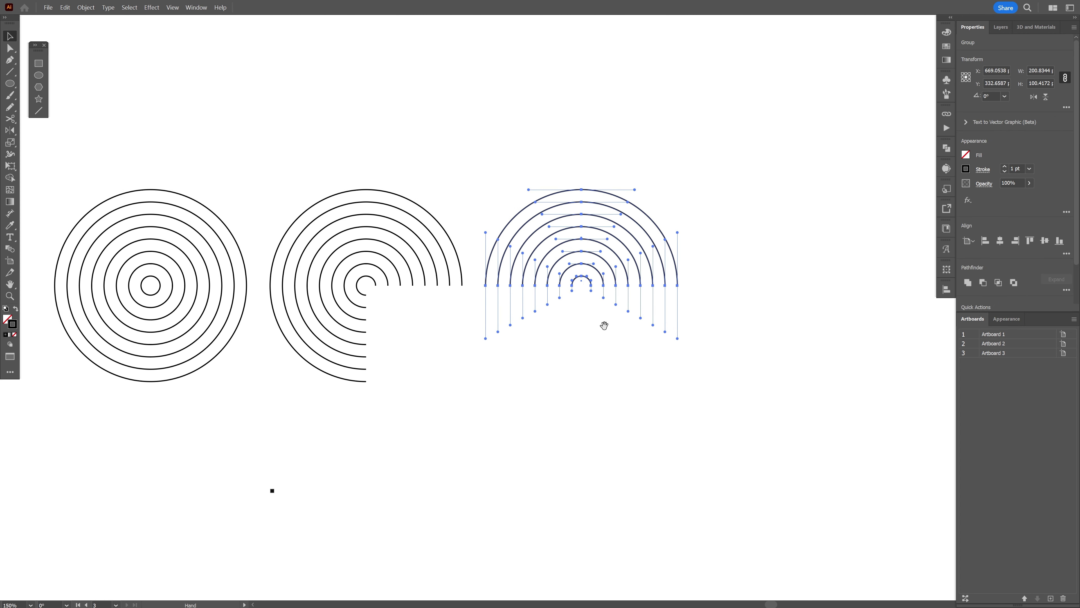
key("v")
left_click_drag(606, 195, 813, 229)
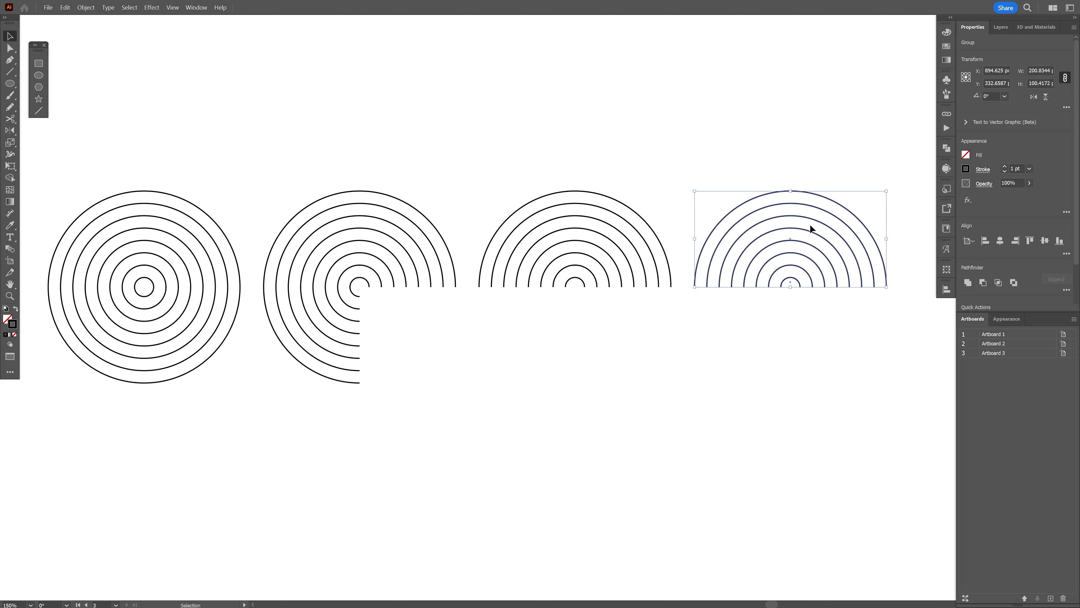
key("a")
left_click_drag(795, 337, 795, 336)
key("Delete")
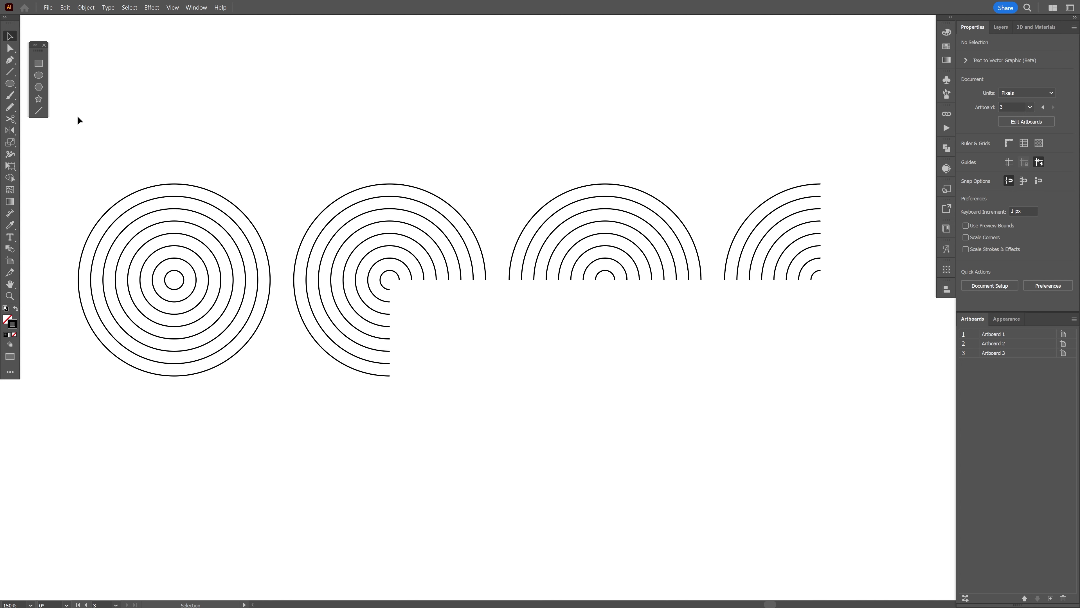
Draw a horizontal line about 167 px long from the open end of the three-quarter rings' innermost arc.
left_click(38, 111)
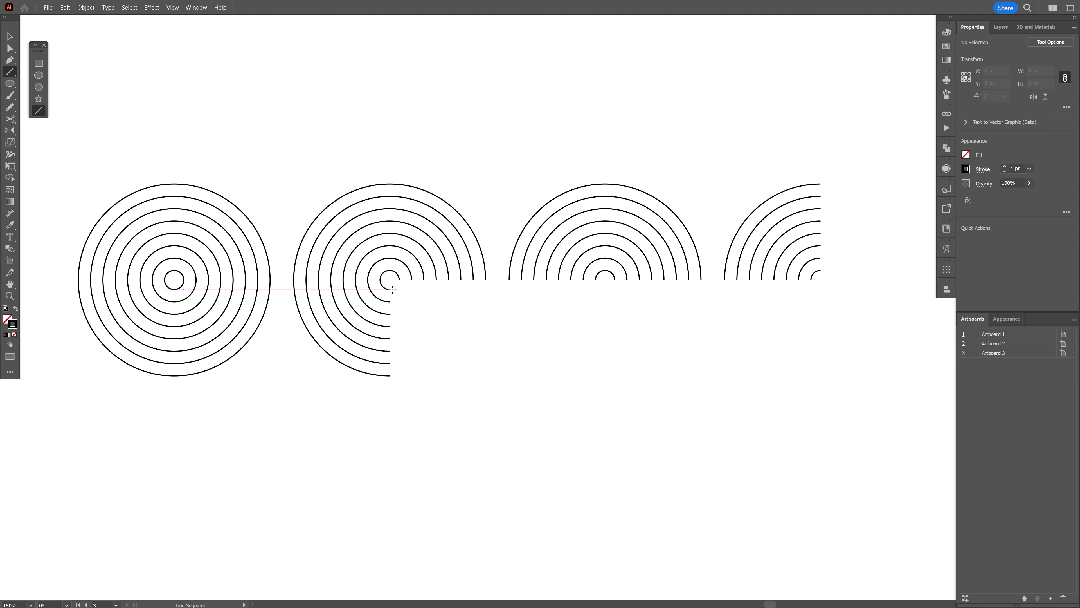
left_click_drag(399, 290, 559, 289)
key("v")
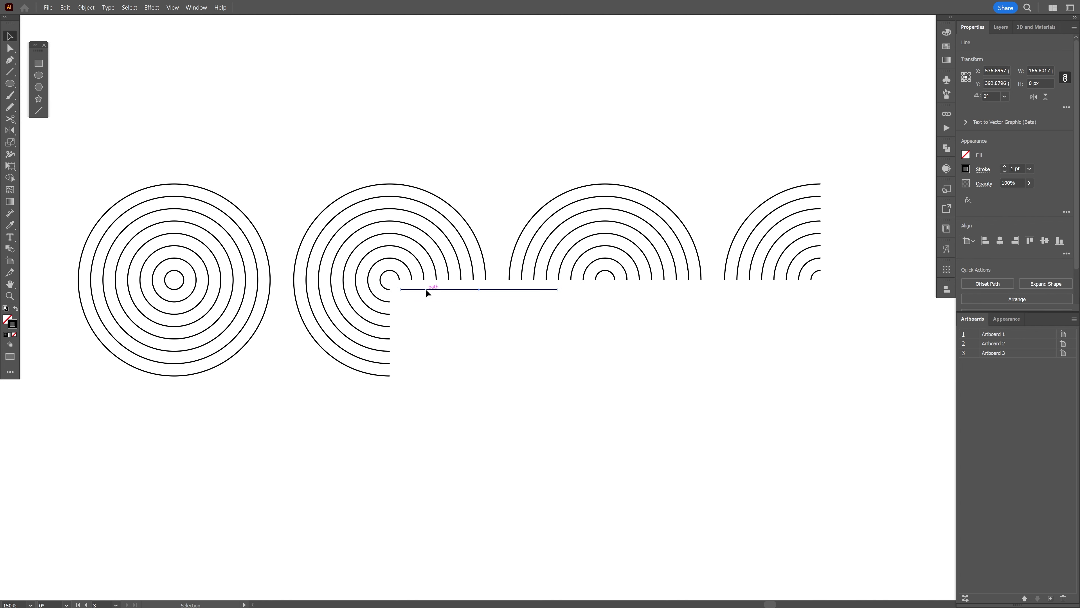
Duplicate the line about 13 px below and repeat the copy to make eight lines matching the ring spacing.
left_click_drag(425, 290, 424, 301)
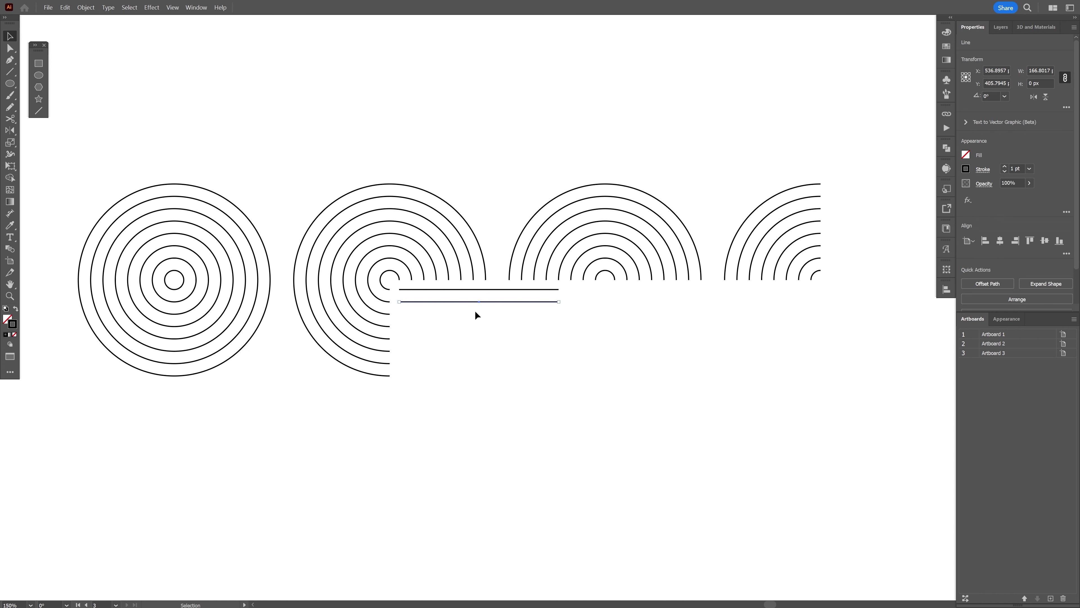
key("ctrl+d")
key("ctrl+d")
key("ctrl+d")
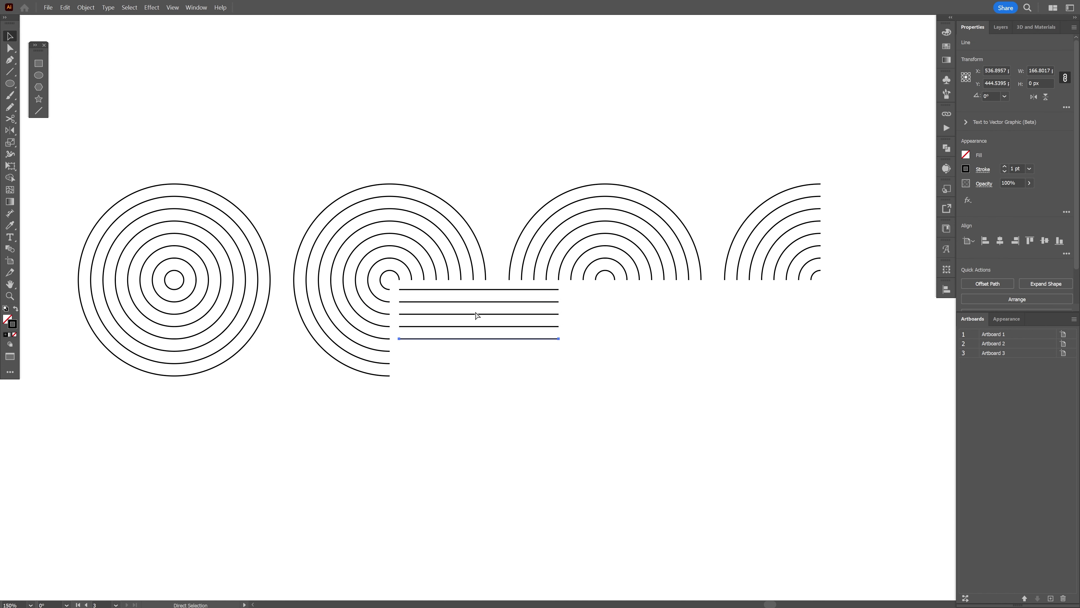
key("ctrl+d")
key("ctrl+d")
key("ctrl+d")
Select all eight horizontal lines and group them.
key("ctrl+=")
key("ctrl+shift+a")
left_click_drag(503, 266, 503, 264)
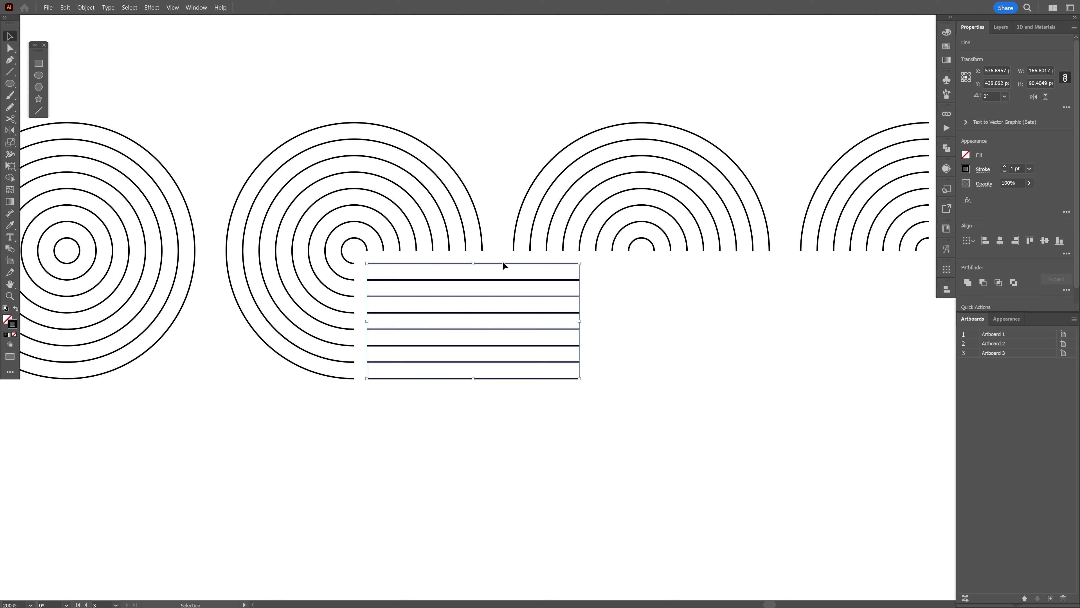
right_click(504, 263)
left_click(532, 372)
left_click(630, 311)
Move the line group down and slightly right, away from the three-quarter rings.
scroll(631, 311, "down", 1)
left_click_drag(631, 311, 625, 307)
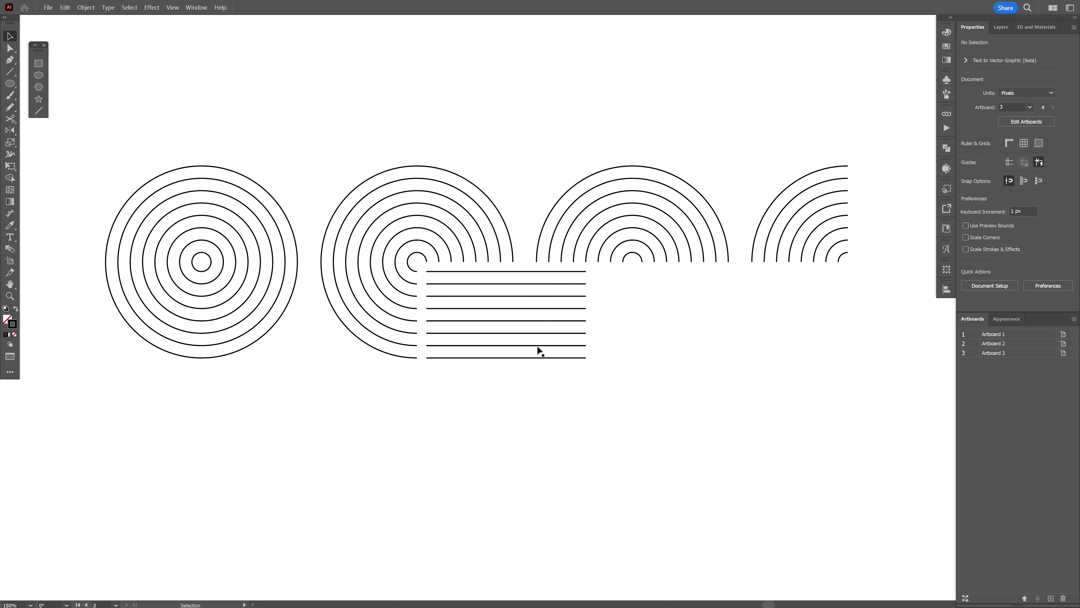
left_click_drag(533, 357, 545, 402)
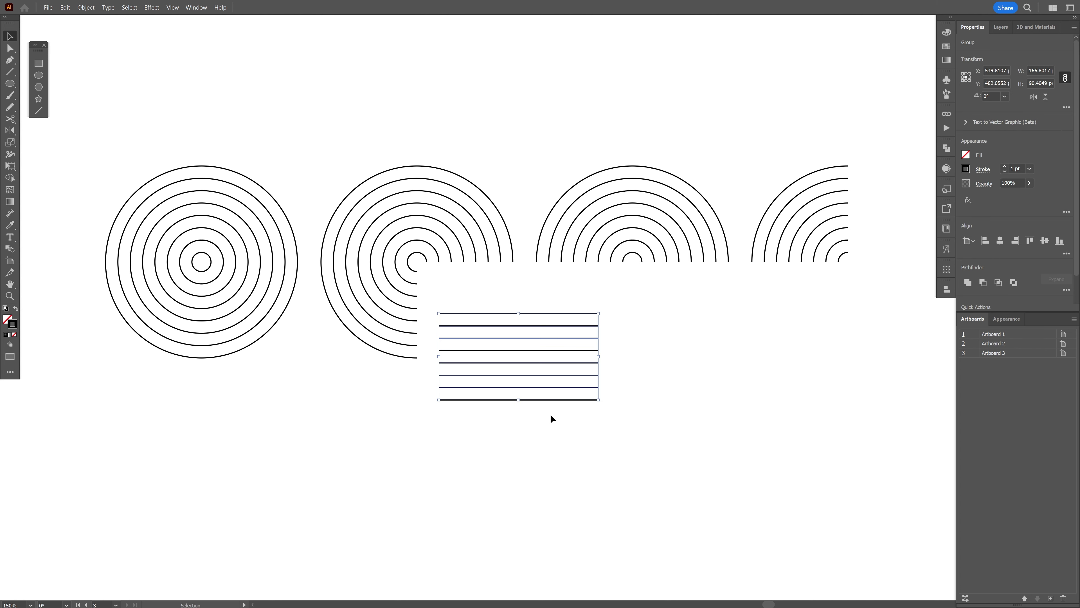
left_click(568, 438)
Shrink all the artwork so the circles are about 136 px wide, and place a copy of the three-quarter rings below it, rotated to 270°.
scroll(584, 309, "down", 3)
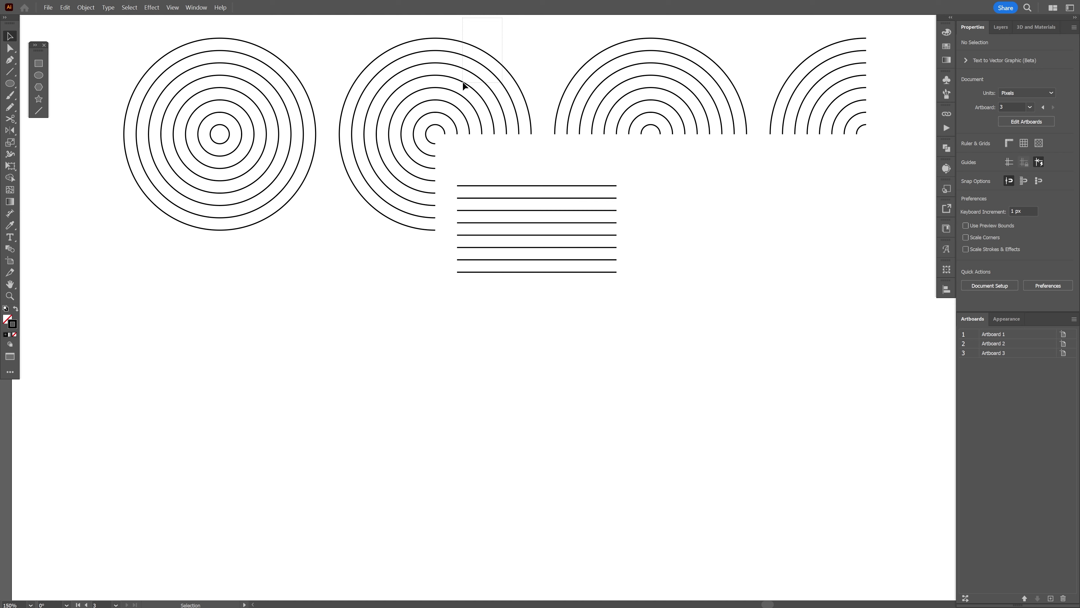
left_click_drag(463, 83, 516, 412)
left_click(340, 332)
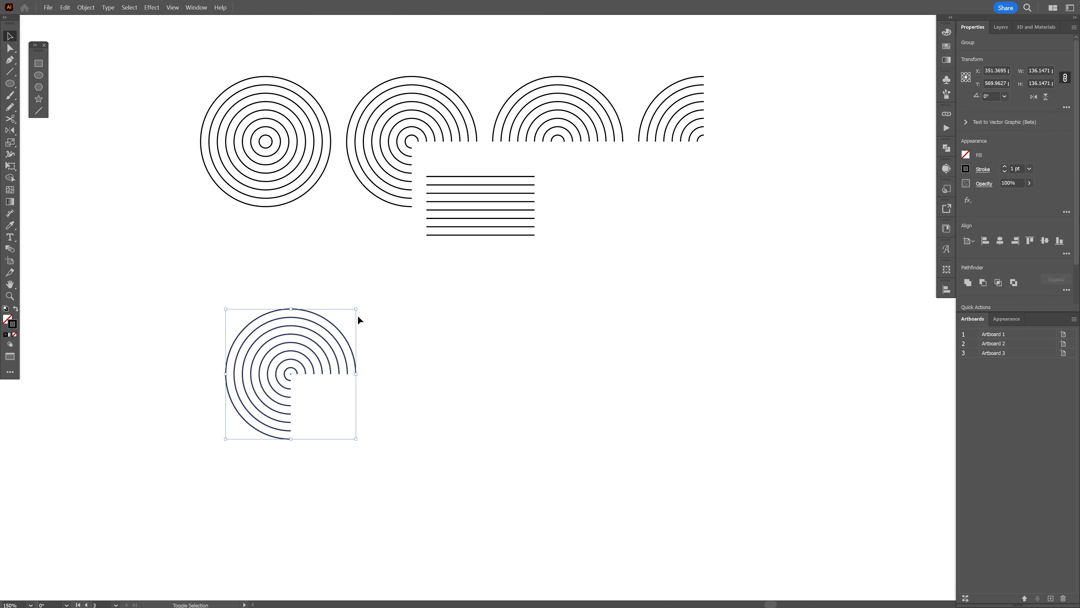
left_click_drag(391, 332, 401, 473)
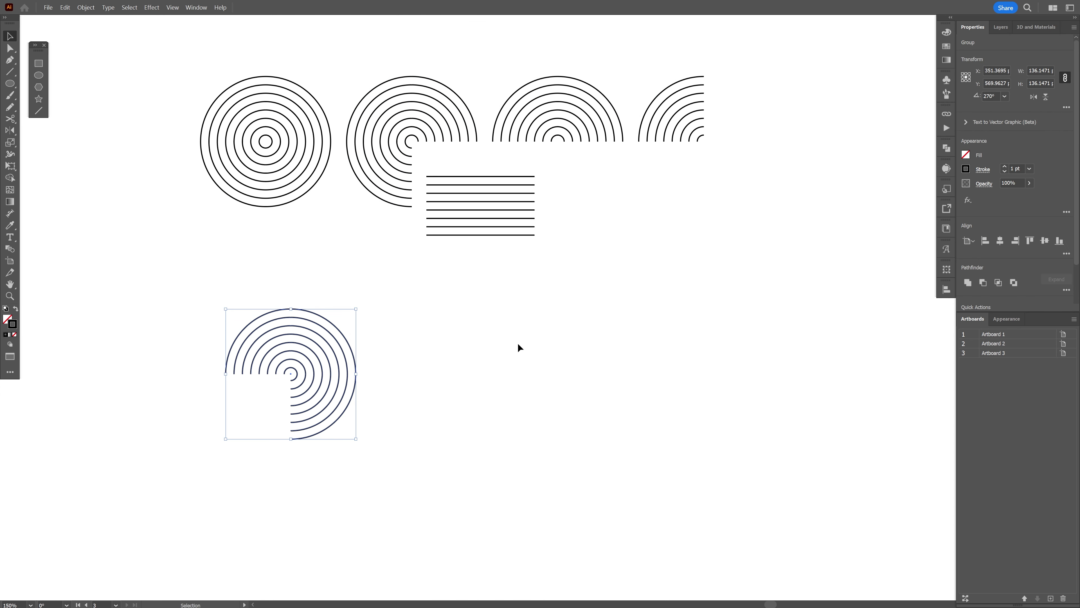
Place a copy of the line group at the lower left of the rotated rings and turn it 90° so its lines run vertically.
left_click_drag(495, 224, 344, 376)
scroll(226, 452, "up", 1)
scroll(226, 449, "up", 1)
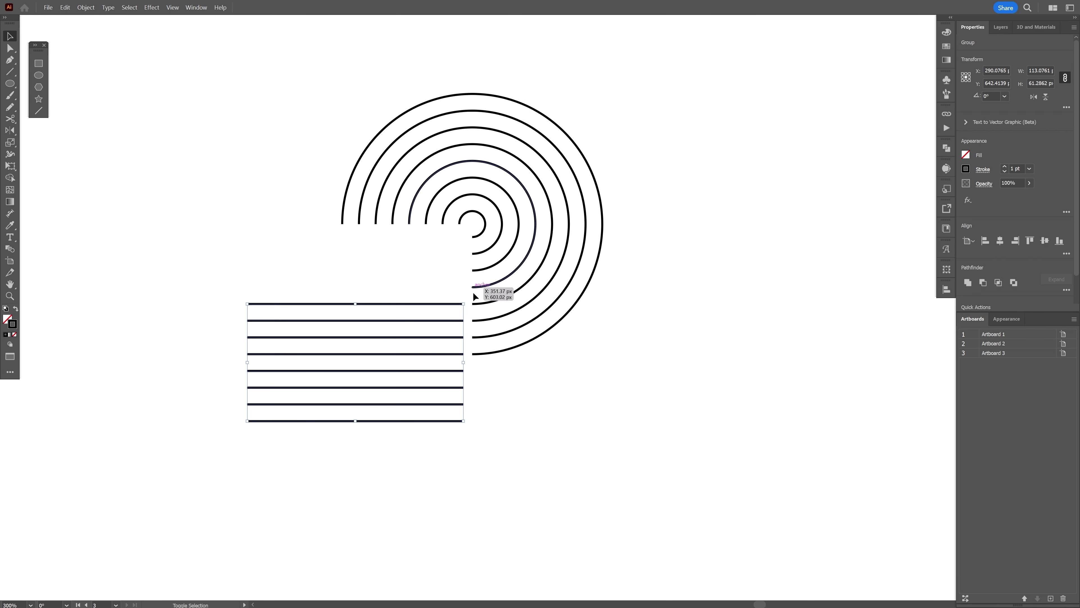
left_click_drag(466, 300, 442, 438)
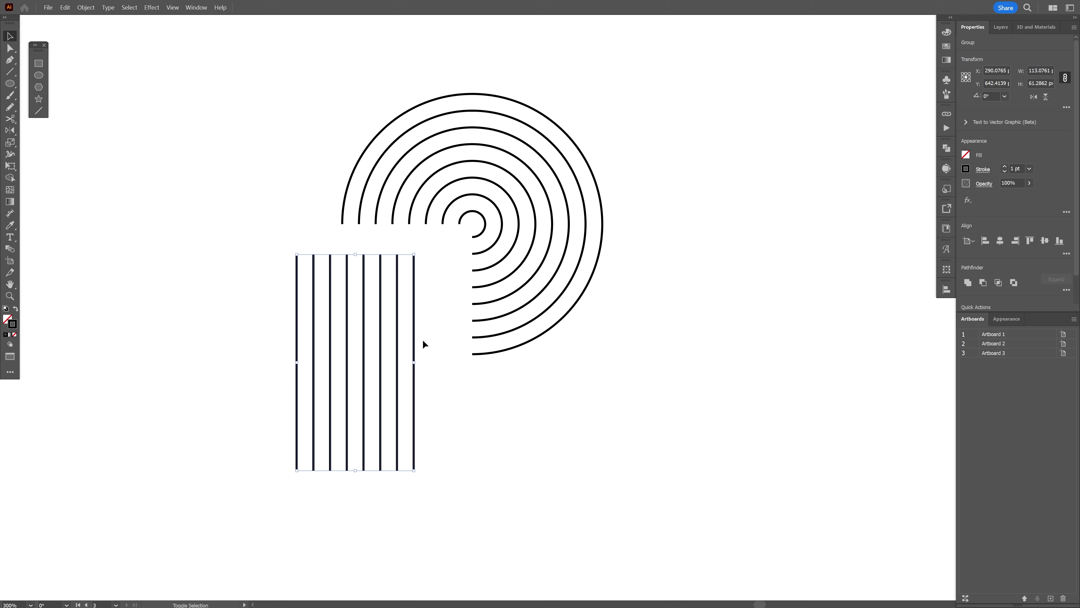
Attach the vertical line group to the left ends of the rotated rings and slightly shorten its lower end, forming a p.
scroll(422, 345, "up", 1)
left_click_drag(419, 287, 481, 248)
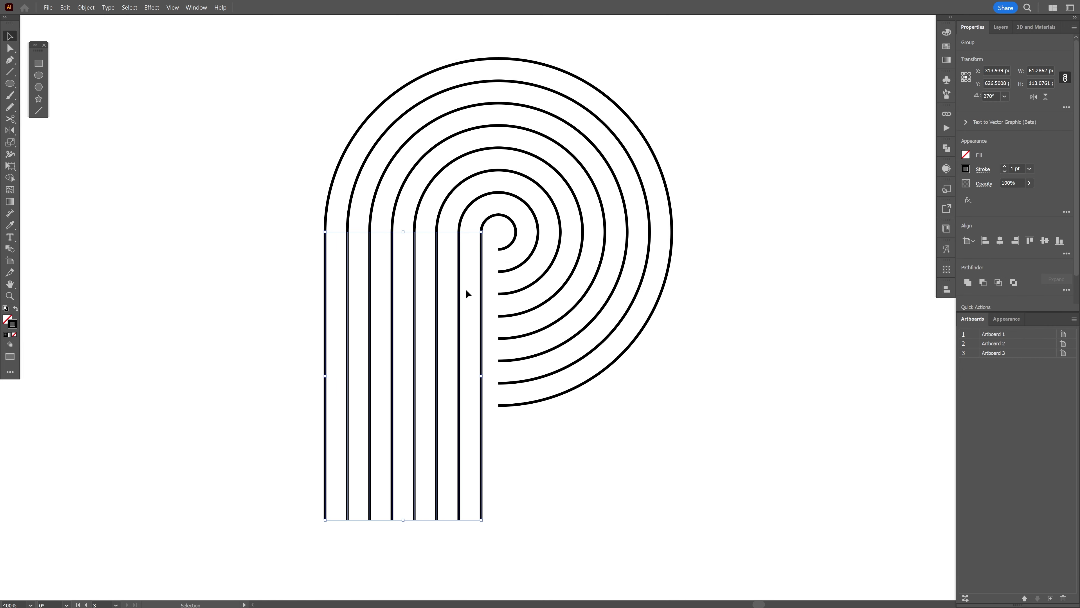
mouse_move(403, 520)
left_mouse_down()
mouse_move(409, 428)
mouse_move(407, 505)
left_mouse_up()
left_click(626, 460)
left_click_drag(625, 460, 639, 472)
Place a copy of the unrotated three-quarter rings to the right of the p, level with its rings.
scroll(637, 470, "down", 2)
left_click_drag(676, 432, 528, 438)
left_click(509, 162)
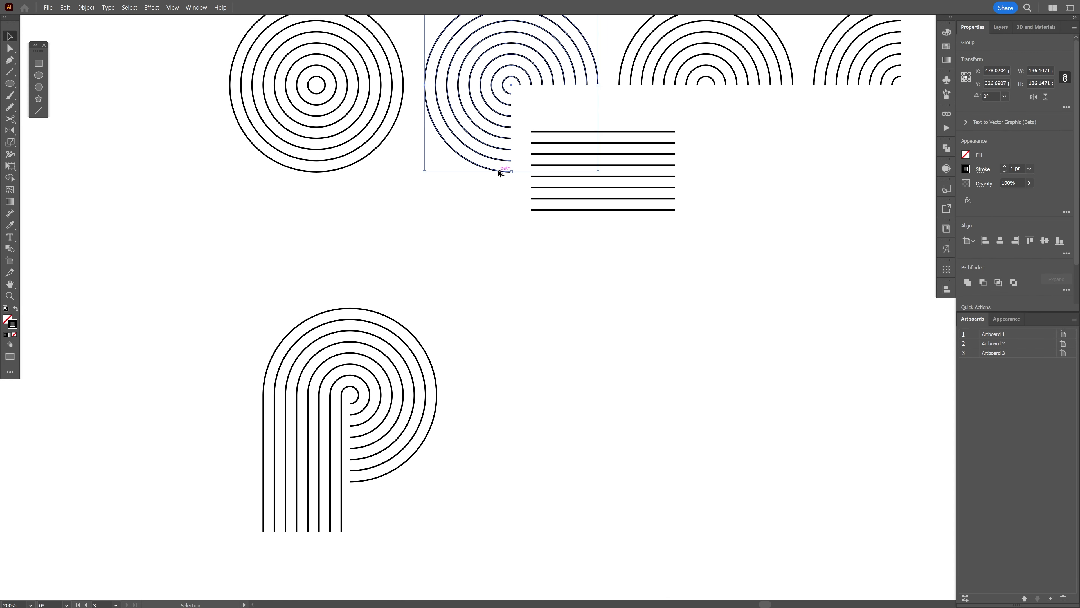
left_click_drag(498, 170, 526, 463, "alt")
scroll(444, 450, "up", 1)
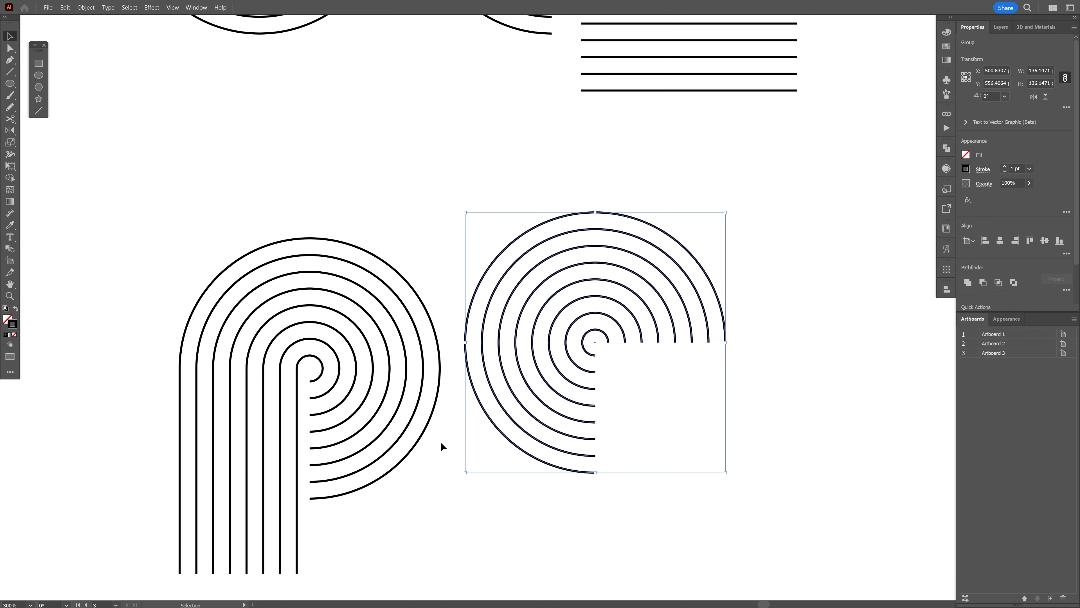
left_click_drag(460, 433, 465, 417)
left_click_drag(492, 399, 482, 425)
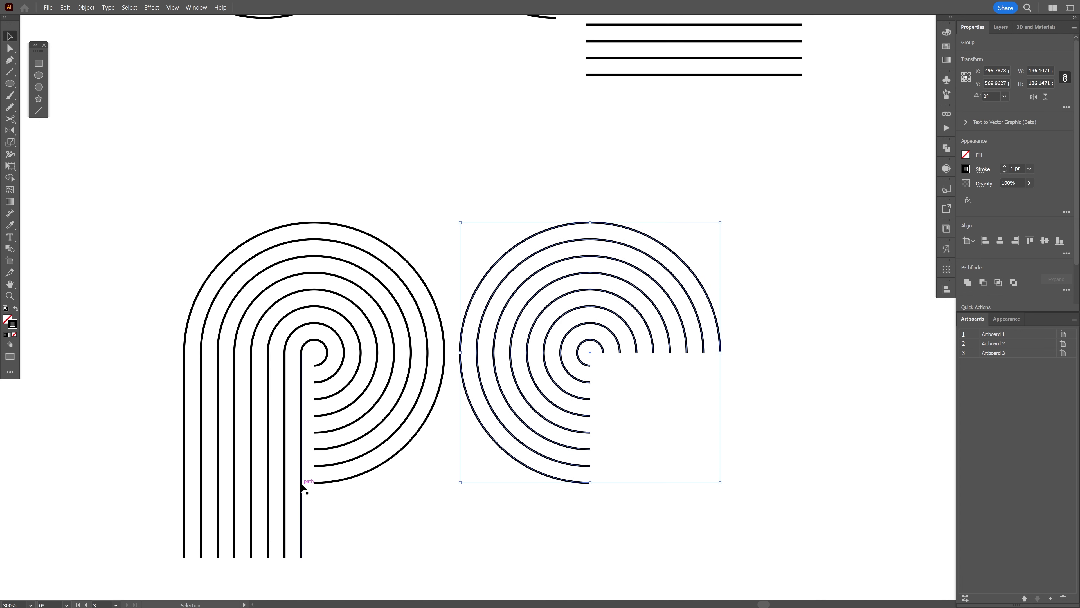
Copy the p's vertical lines under the right ends of the copied rings and shorten them to the rings' bottom edge, forming an a.
left_click(302, 484)
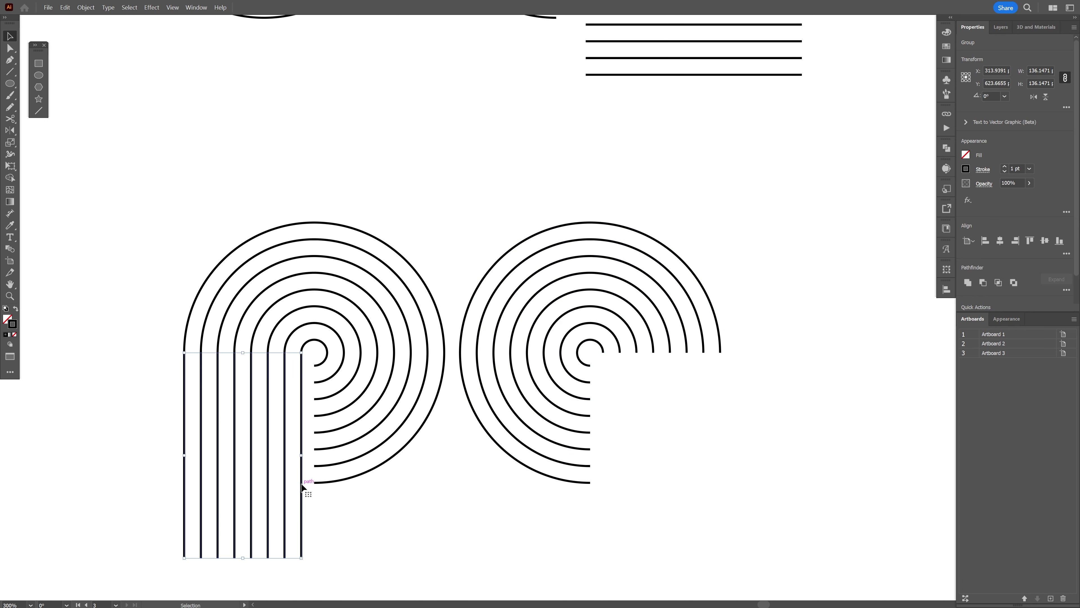
left_click_drag(303, 486, 722, 506, "alt+shift")
left_click_drag(662, 558, 666, 484)
left_click(825, 380)
left_click_drag(826, 380, 745, 323)
Place a copy of the half rings to the right of the a and put short vertical line copies under both ends, forming an n.
scroll(745, 322, "down", 1)
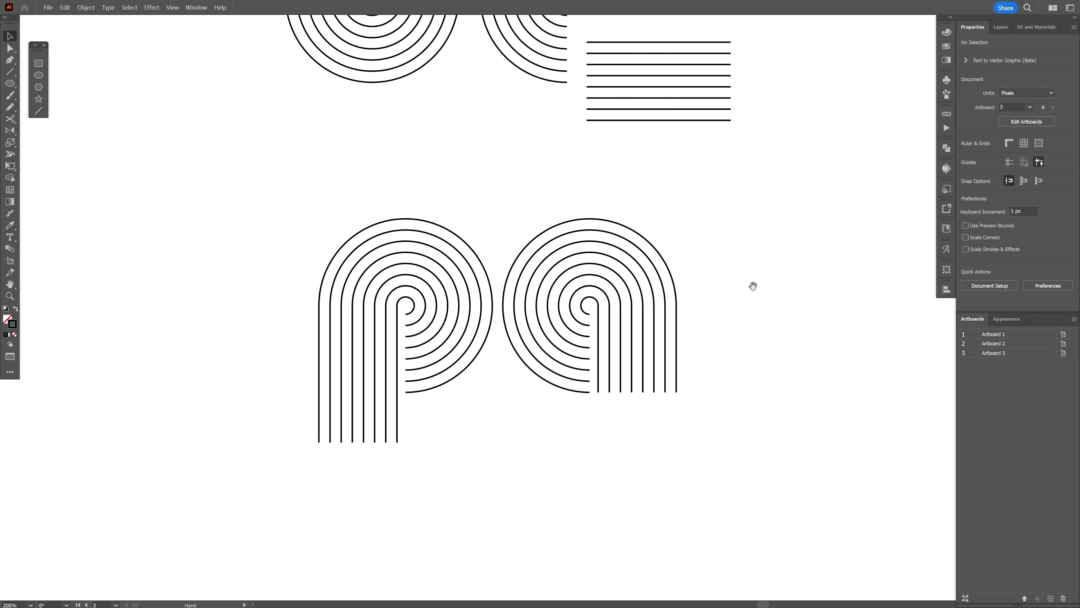
left_click_drag(809, 73, 664, 219)
left_click_drag(634, 92, 659, 393)
key("ctrl+plus")
left_click_drag(411, 347, 782, 358, "alt+shift")
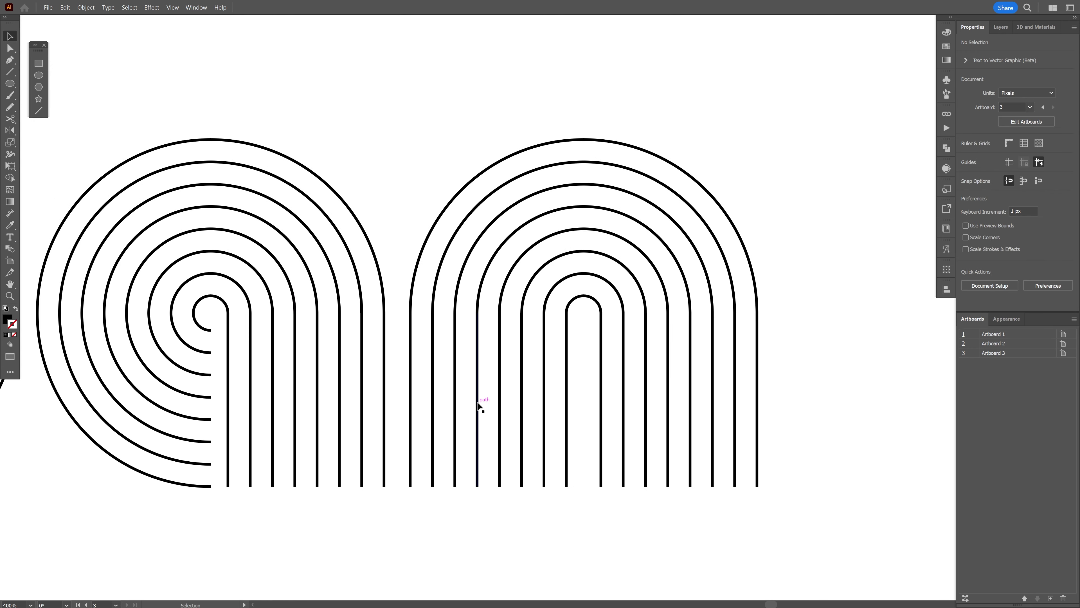
Copy the n's left leg lines straight up to the top of the arch and ungroup the copy.
left_click(478, 405)
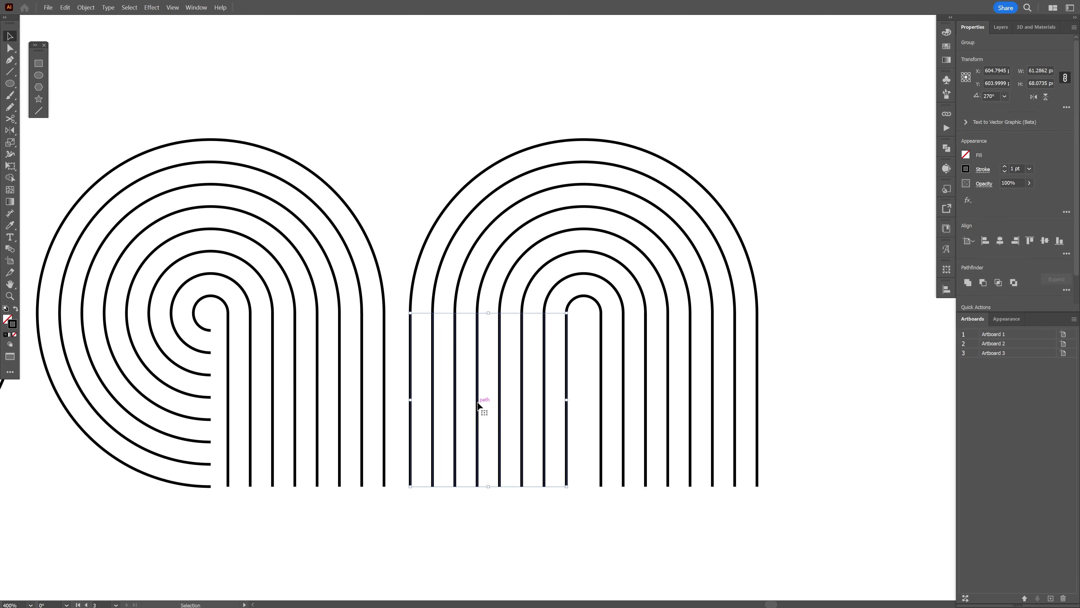
left_click_drag(478, 405, 476, 228, "alt+shift")
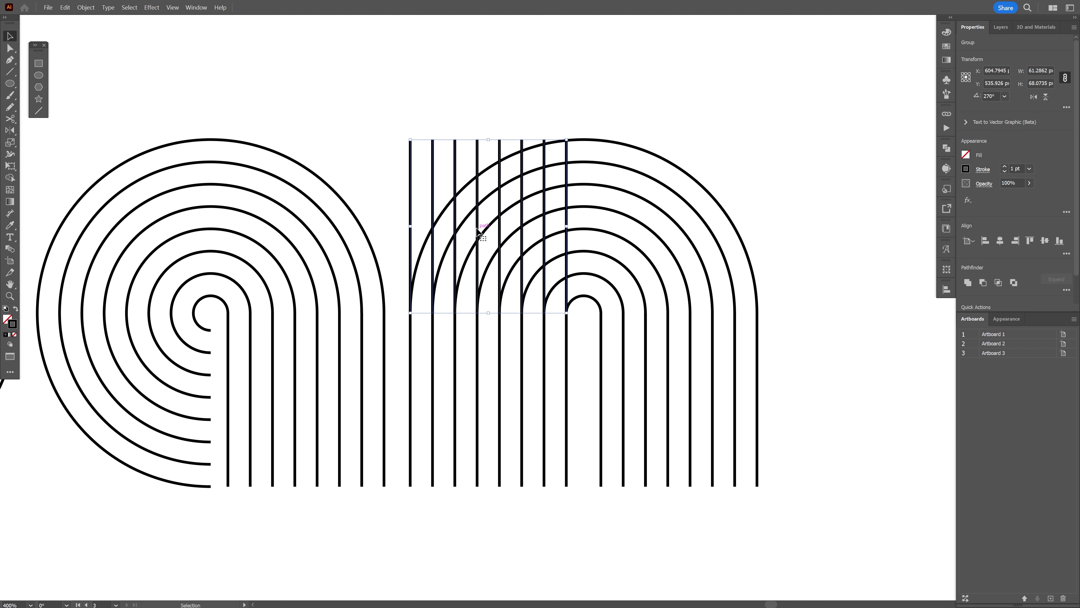
right_click(477, 230)
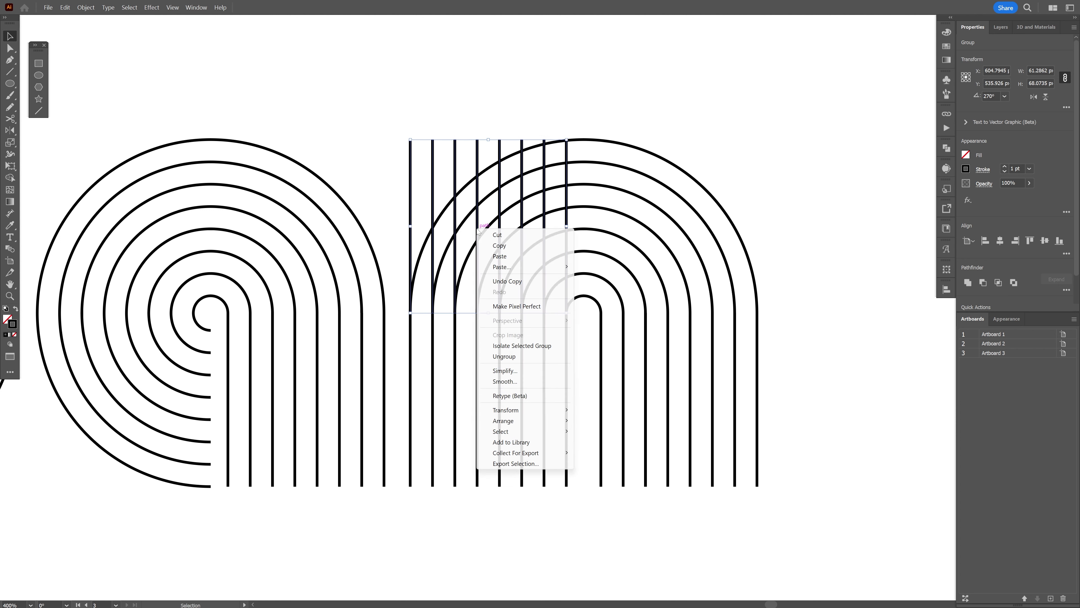
left_click(507, 358)
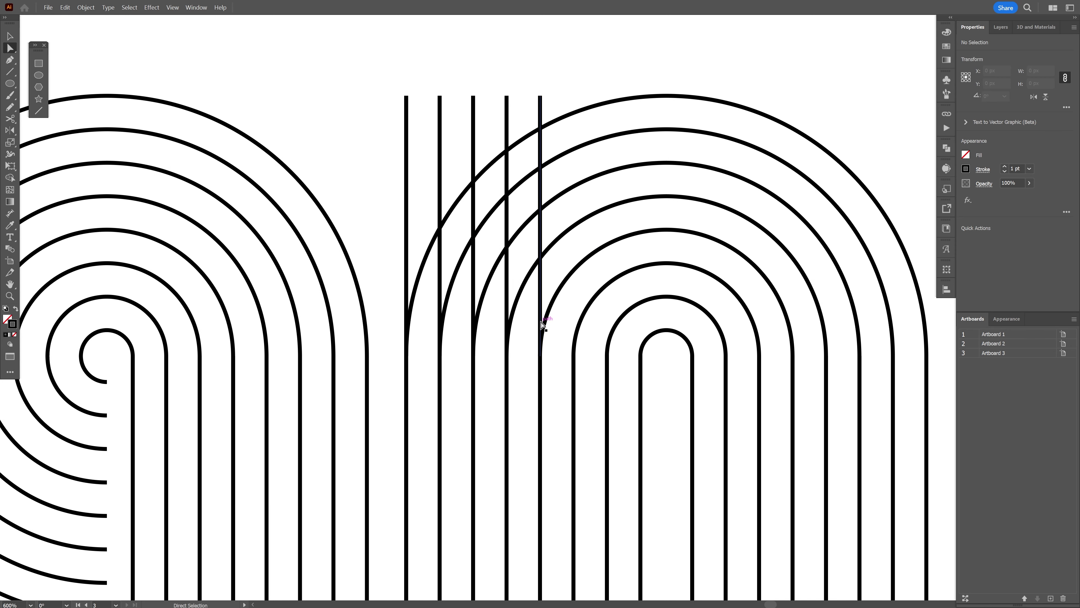
Trim the lower ends of the raised lines to the n's outer arc, leaving six lines beside the arch.
left_click(544, 350)
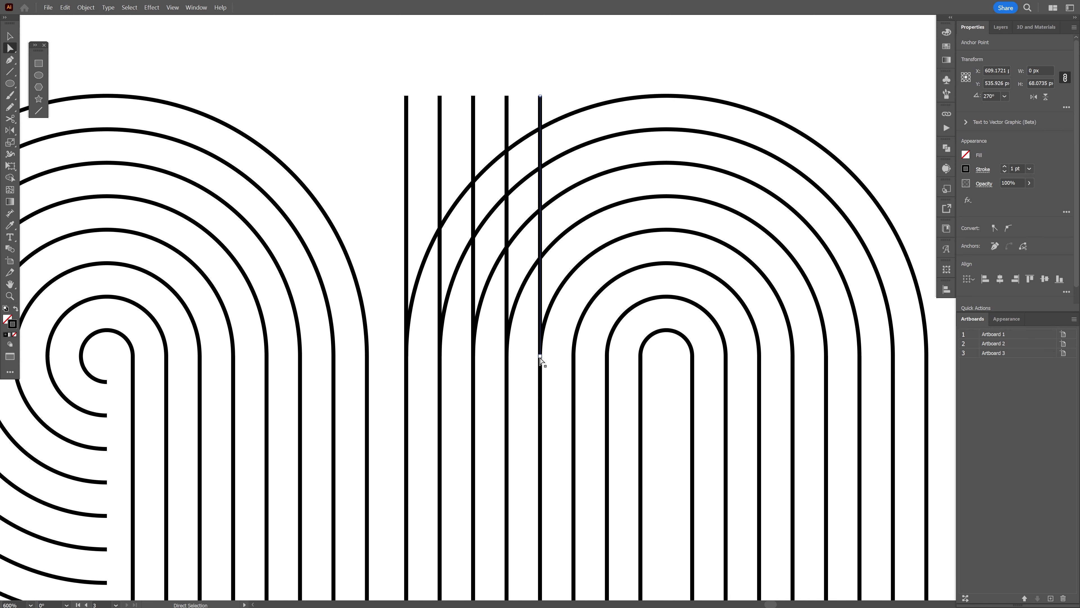
left_click_drag(540, 357, 541, 129)
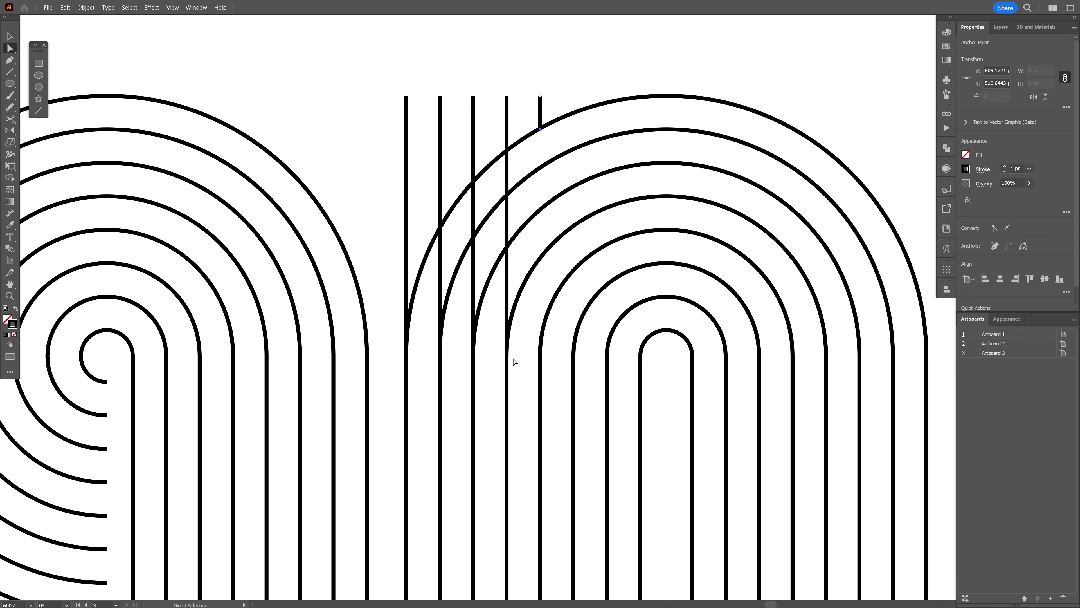
left_click(506, 357)
left_click_drag(506, 357, 507, 307)
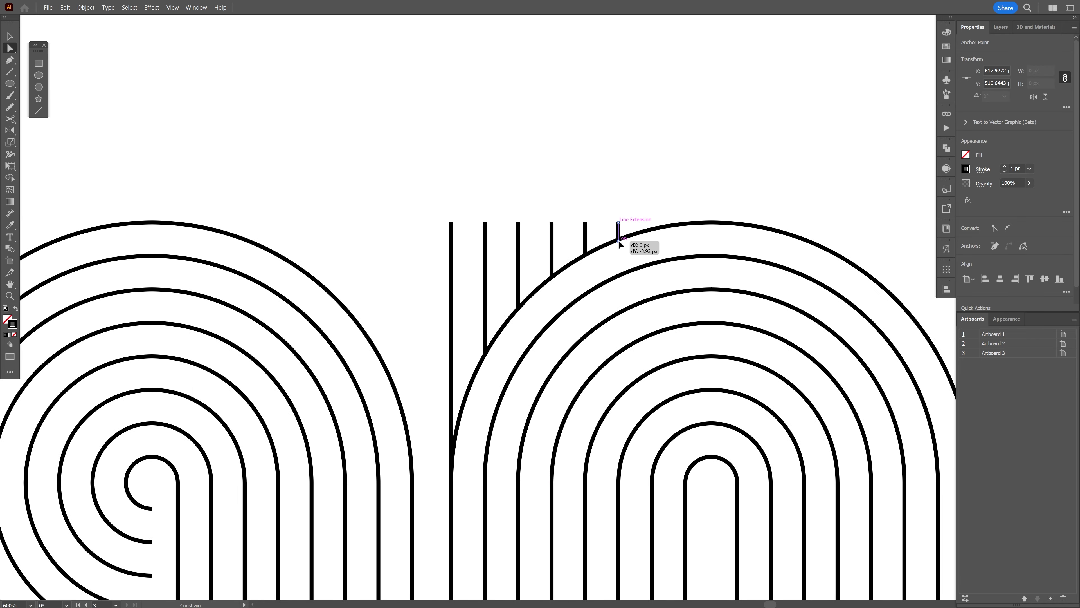
left_click_drag(619, 244, 619, 242)
key("v")
left_click(672, 183)
scroll(676, 182, "down", 4)
Place a copy of the p to the right of the n and rotate it 180°.
left_click_drag(753, 193, 602, 301)
scroll(603, 302, "down", 2)
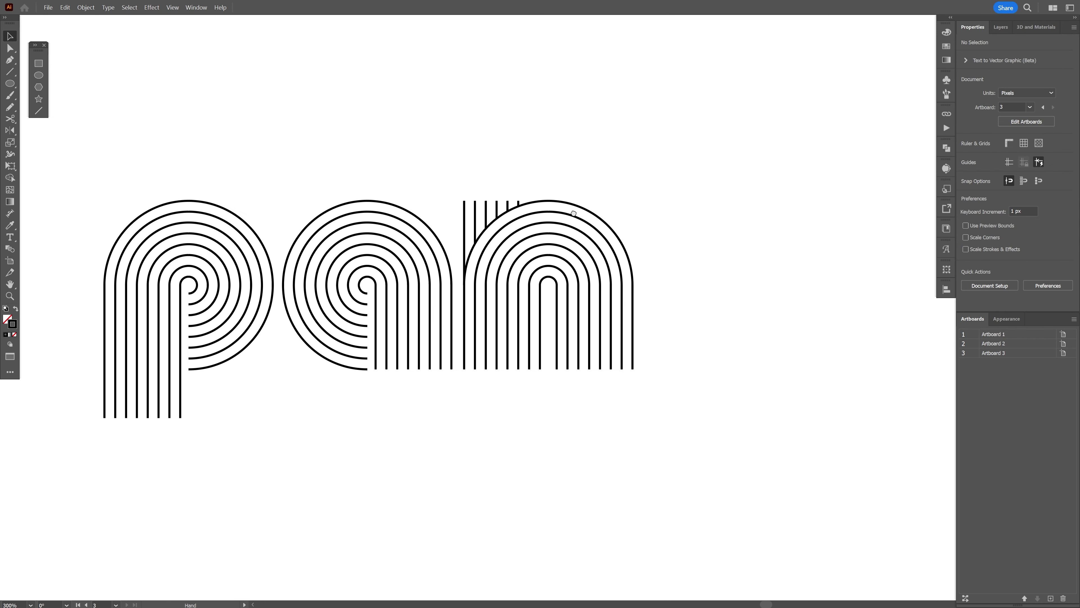
left_click_drag(575, 214, 569, 214)
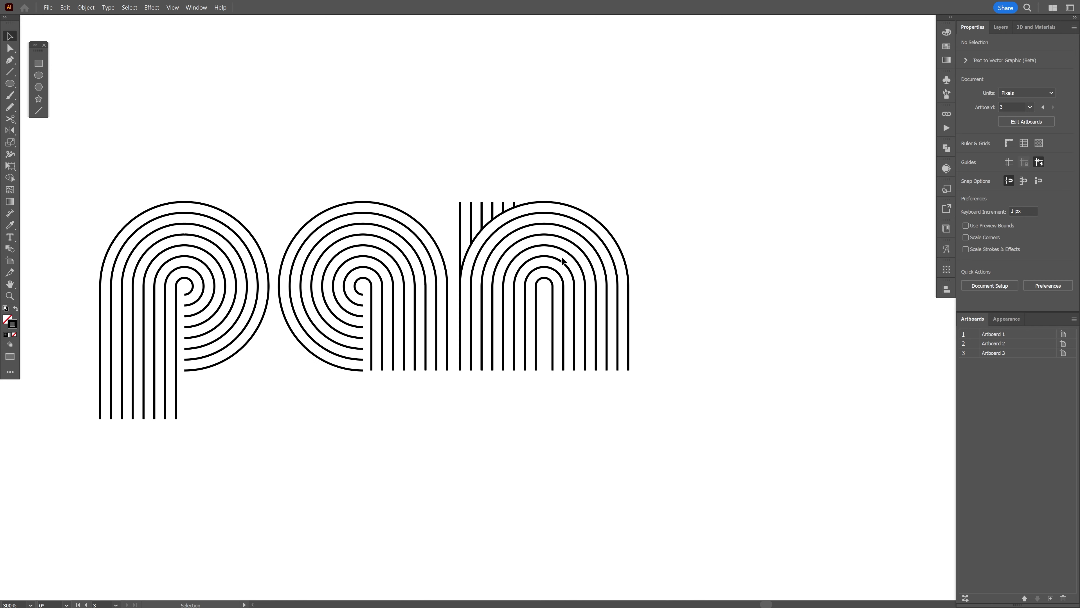
left_click(205, 290)
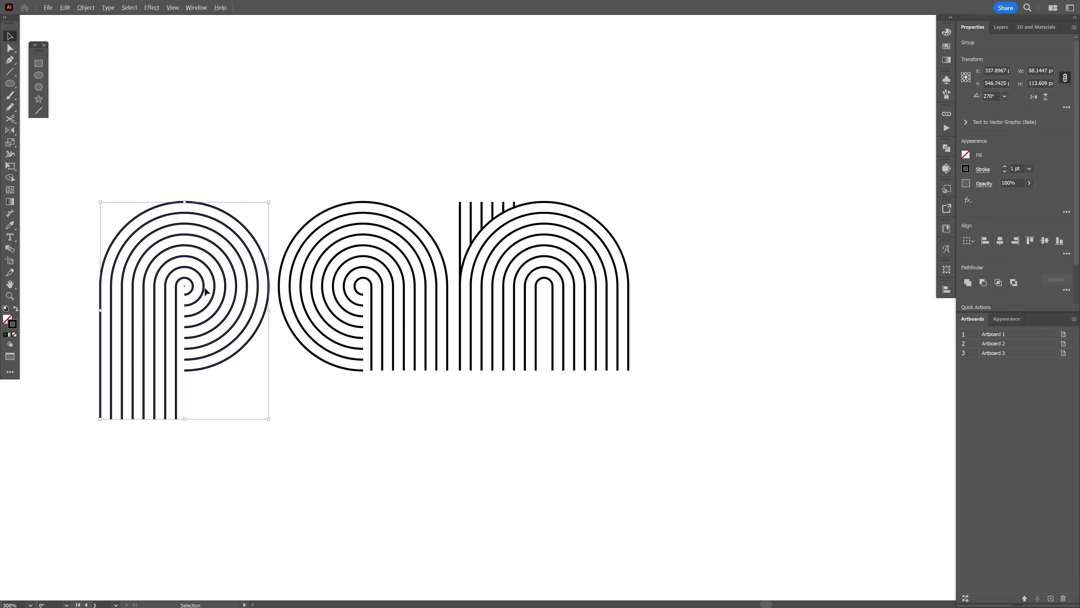
left_click_drag(192, 288, 763, 293)
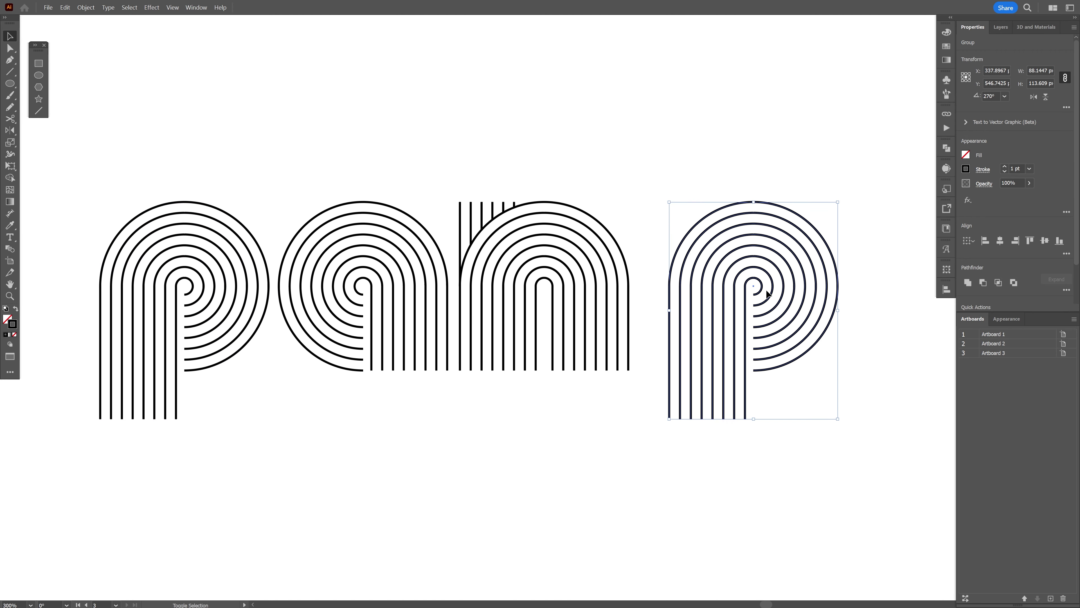
left_click_drag(858, 228, 506, 439)
Reflect the rotated p copy across the vertical axis and move it close to the n, aligned with its baseline.
right_click(552, 361)
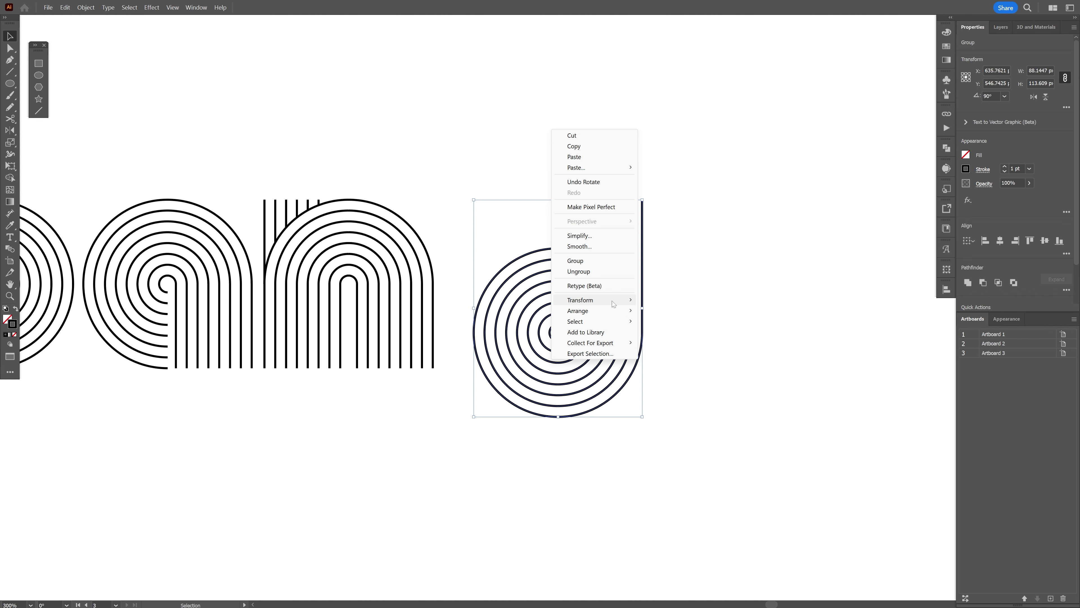
mouse_move(604, 301)
left_click(663, 336)
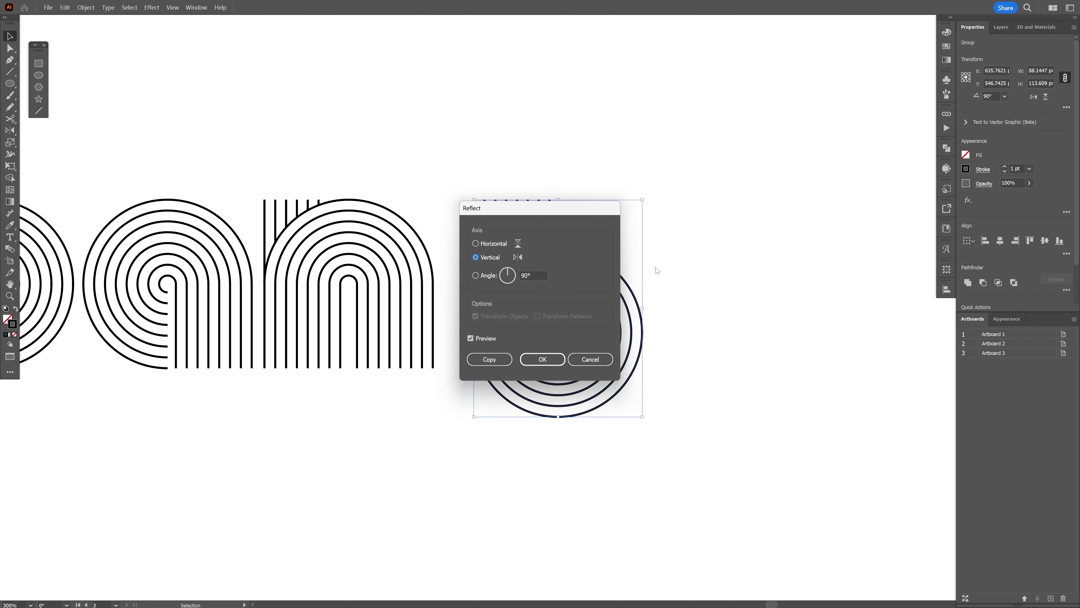
left_click(543, 359)
left_click_drag(572, 431, 687, 445)
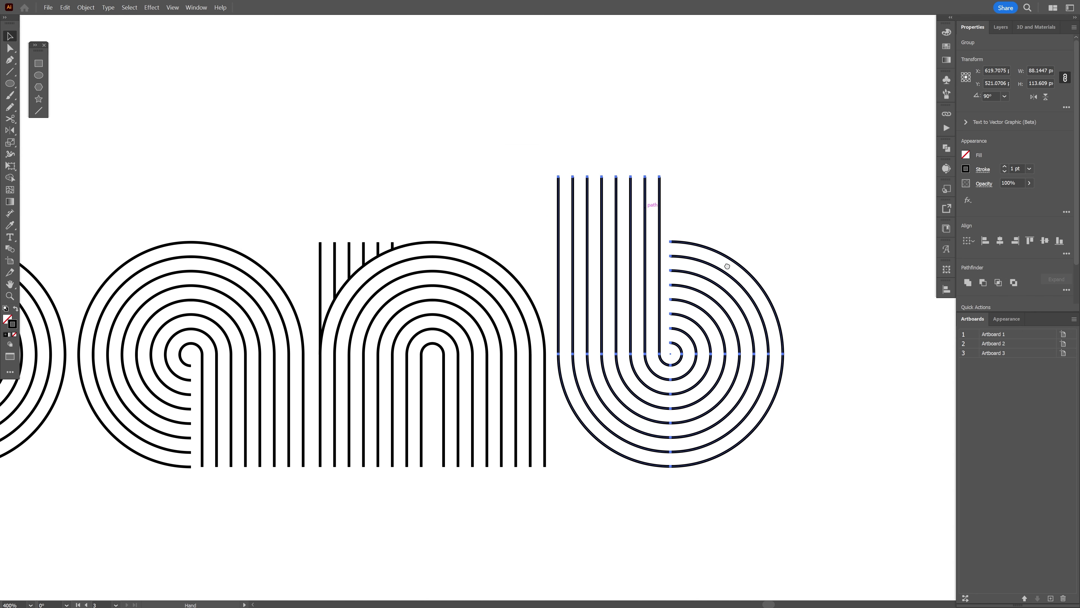
Delete the upper-right and lower-right quarters of the reflected letter's rings, keeping the stem with its lower-left curve.
scroll(629, 272, "right", 3)
key("a")
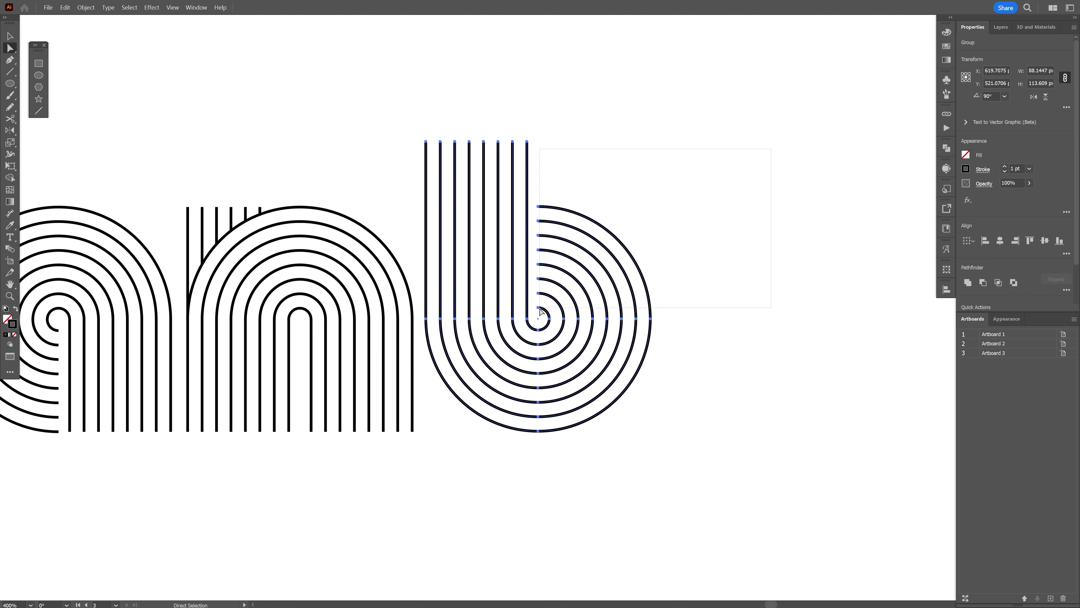
left_click_drag(536, 312, 535, 311)
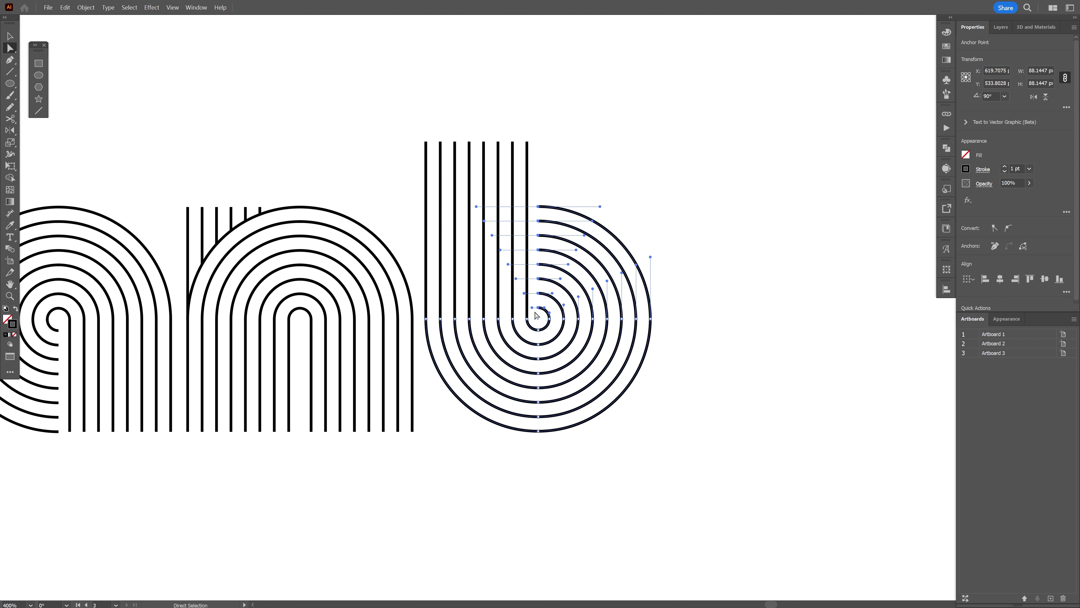
key("Delete")
left_click(563, 290)
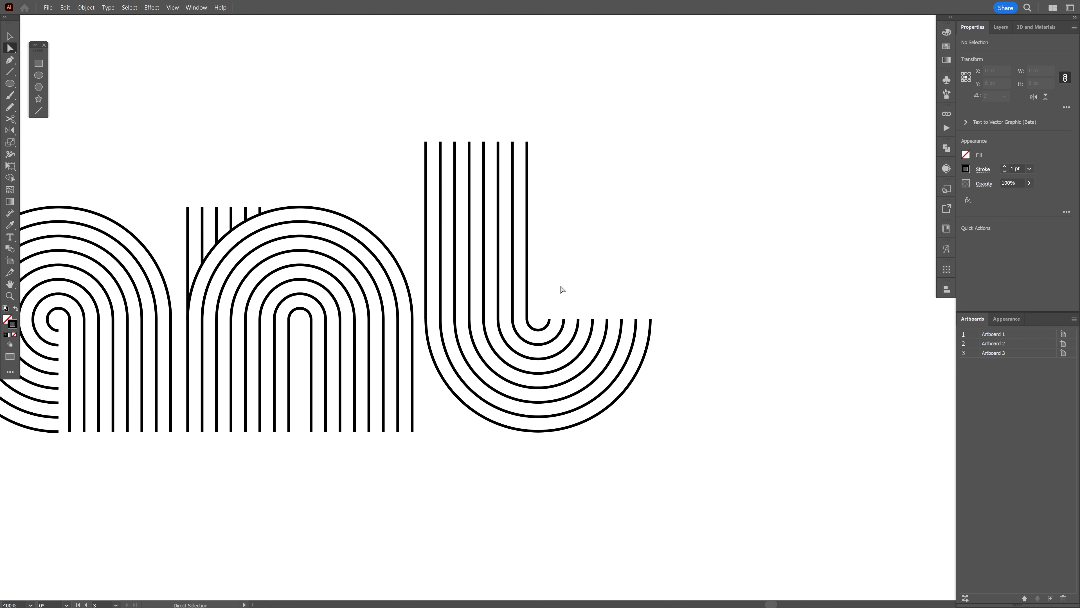
left_click_drag(540, 328, 576, 322)
key("Delete")
Attach a copy of the n's leg lines, turned horizontal, to the right ends of the curve and shorten it into a foot.
key("v")
left_click(448, 382)
left_click_drag(448, 383, 752, 453)
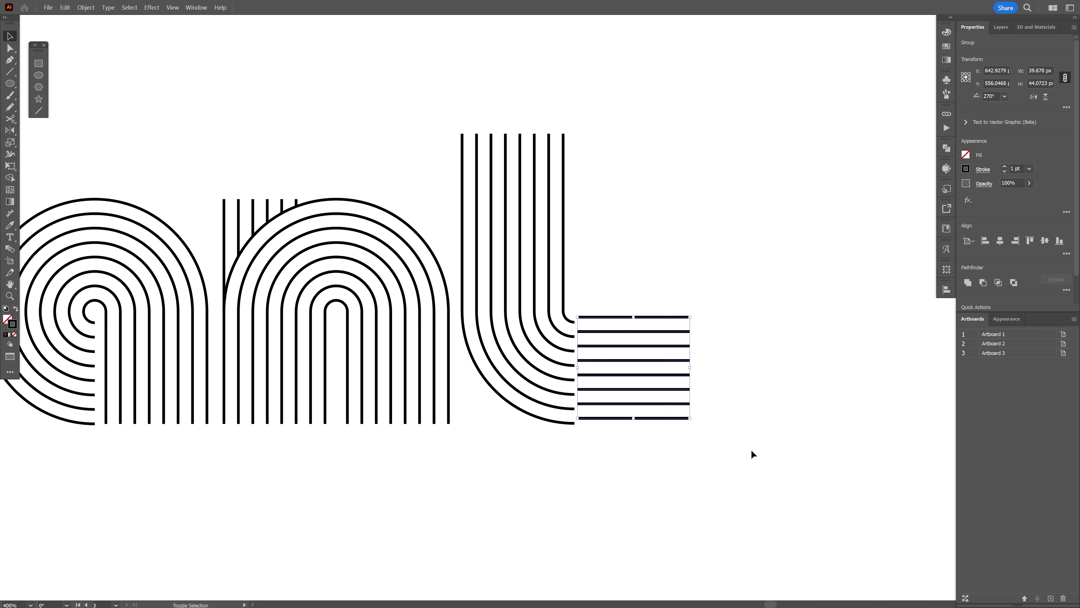
scroll(587, 408, "up", 1)
left_click_drag(589, 425, 585, 433)
left_click(602, 463)
scroll(602, 463, "down", 1)
left_click(684, 384)
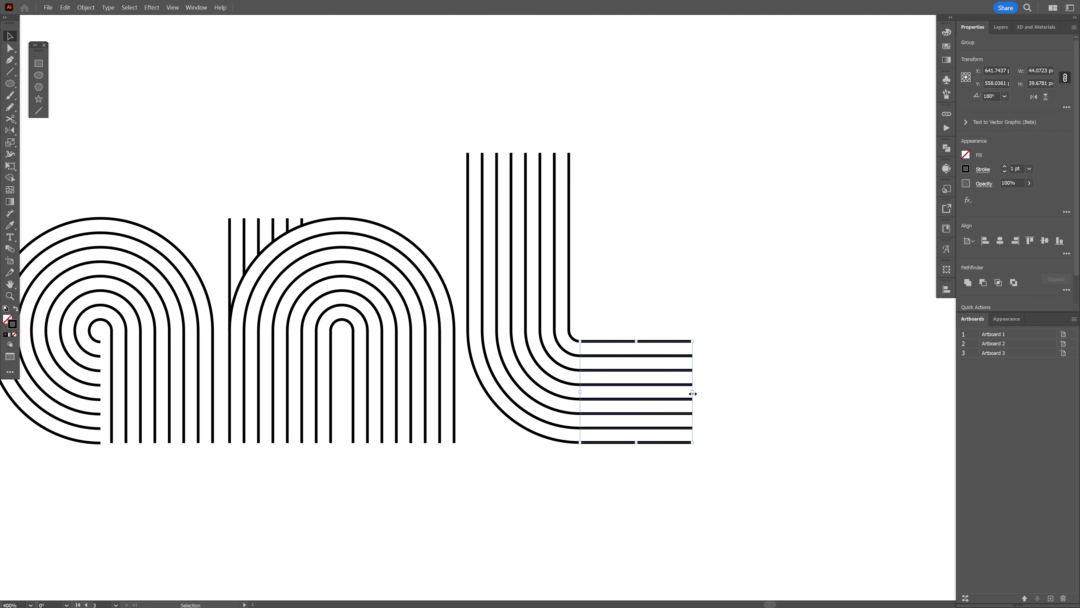
left_click_drag(692, 392, 640, 437)
Copy the foot lines up against the stem's right side as a crossbar and delete one line from the copy.
left_click(565, 361, "shift")
left_click_drag(564, 361, 634, 266)
key("a")
left_click_drag(625, 348, 609, 337)
key("Delete")
key("Delete")
Place a copy of the crossbar lines on the stem's left side and adjust the length of the bars, completing the t.
key("v")
left_click_drag(608, 338, 474, 331)
left_click(625, 295)
left_click_drag(626, 297, 636, 297)
left_click_drag(774, 473, 564, 185)
left_click_drag(662, 358, 655, 358)
left_click_drag(592, 436, 528, 381)
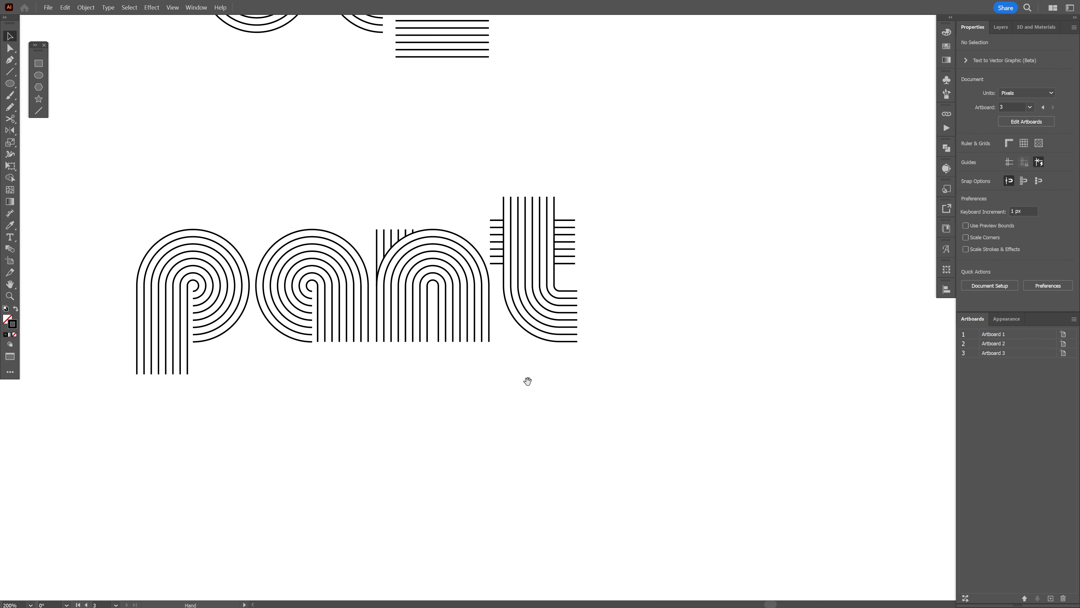
Place a copy of the a to the right of the t and rotate it 270°.
left_click(326, 316)
left_click_drag(321, 288, 633, 302)
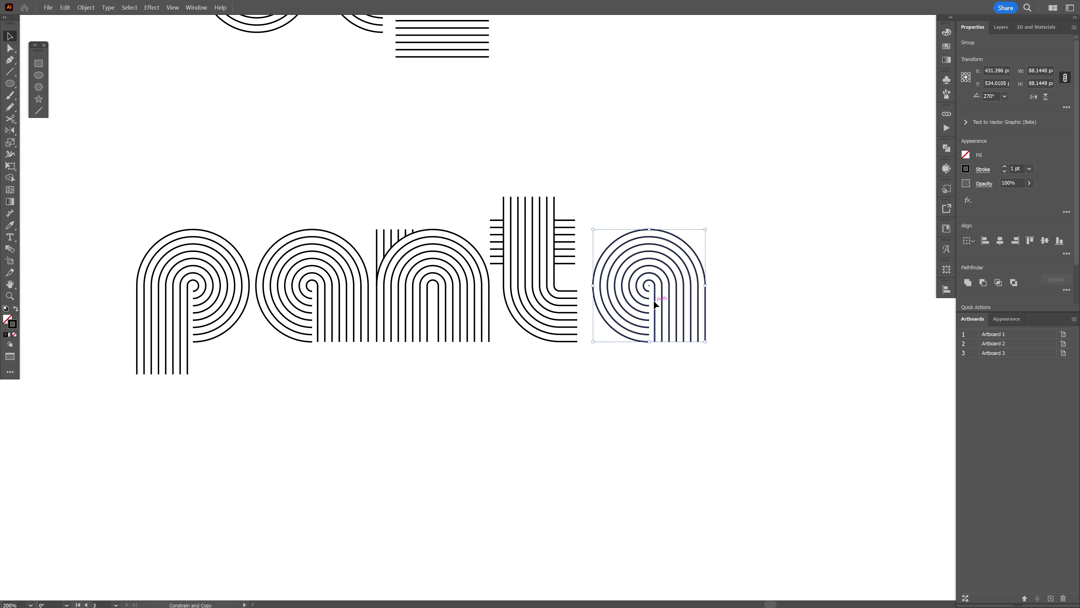
left_click_drag(655, 303, 655, 303)
left_click_drag(707, 226, 758, 379)
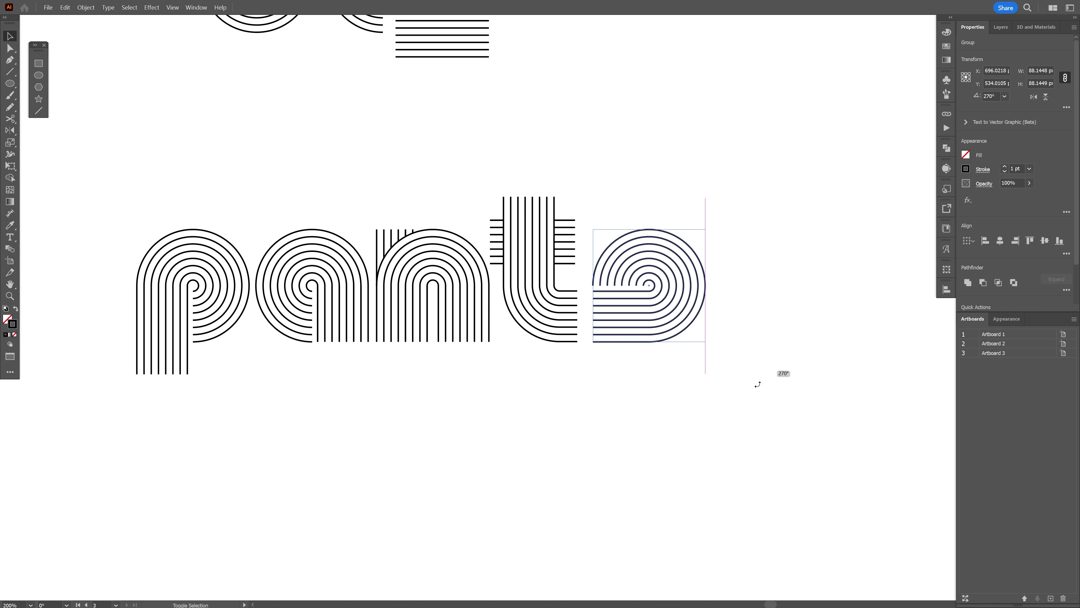
Reflect the rotated a copy across the vertical axis to form an e.
right_click(669, 308)
mouse_move(731, 480)
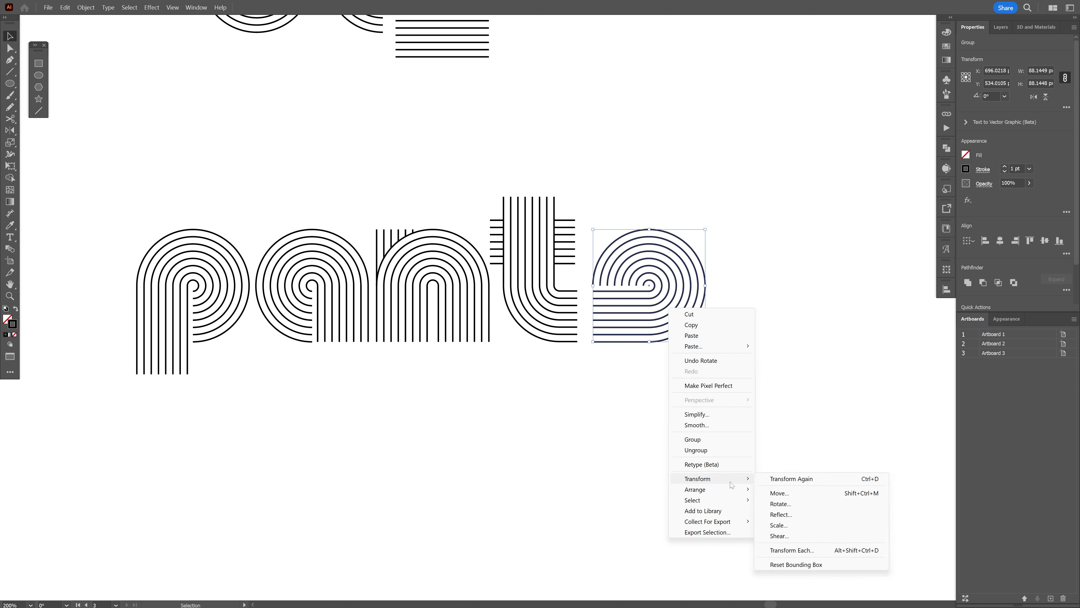
left_click(811, 513)
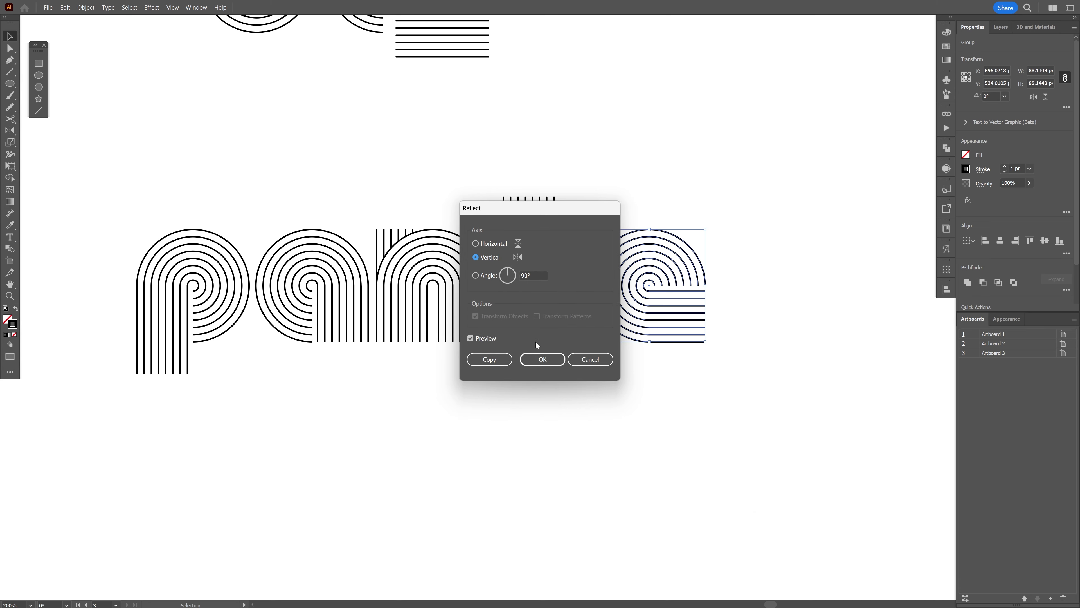
left_click(543, 359)
left_click(810, 302)
Move the e slightly left so it sits closer to the t.
scroll(744, 293, "up", 1)
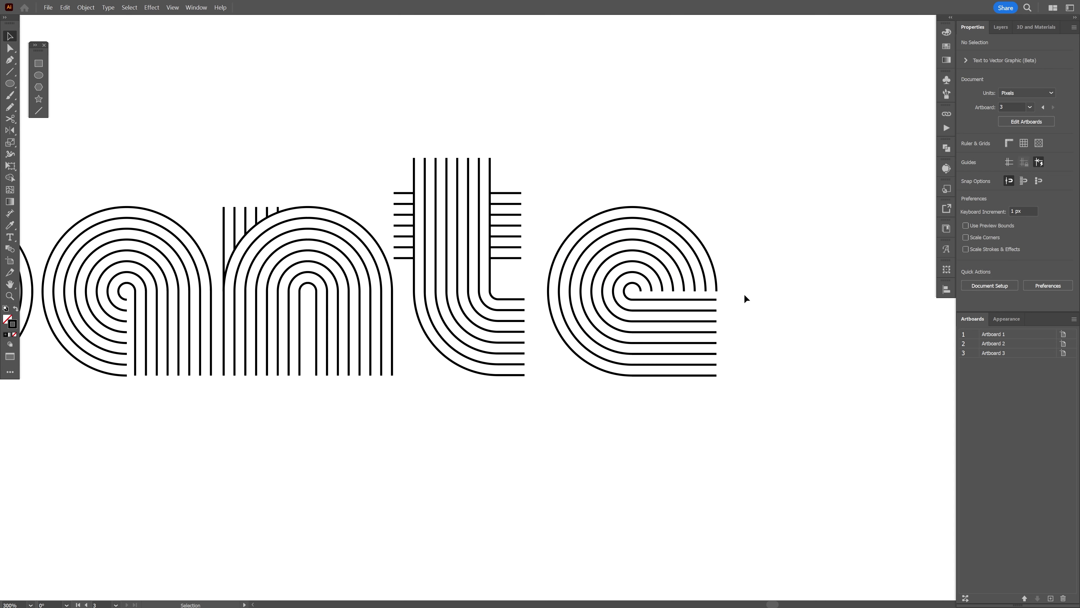
scroll(686, 264, "up", 2)
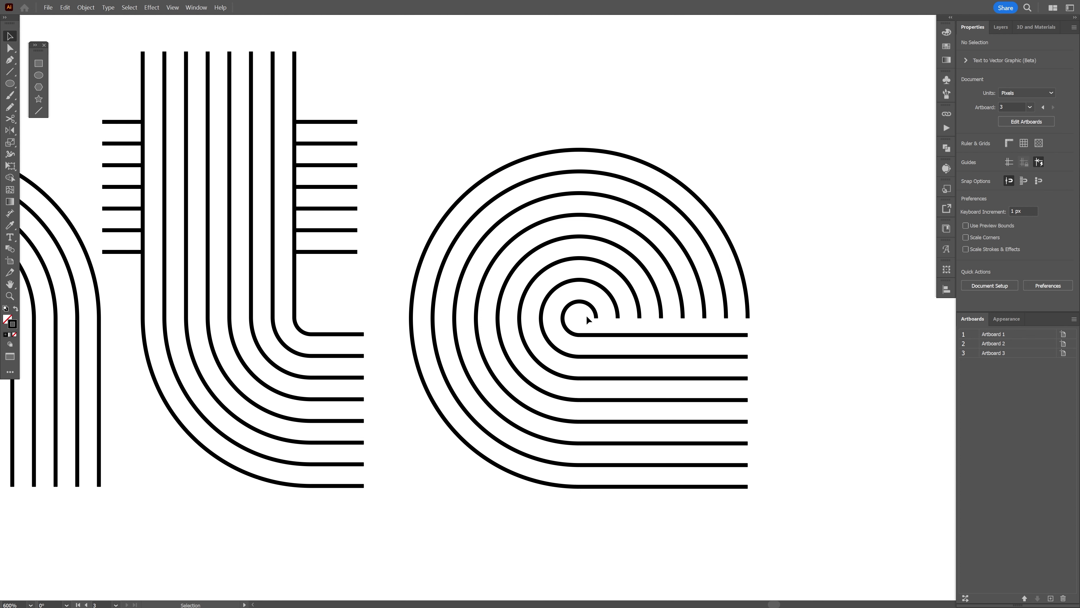
scroll(598, 323, "down", 1)
scroll(715, 377, "down", 1)
left_click_drag(715, 378, 571, 237)
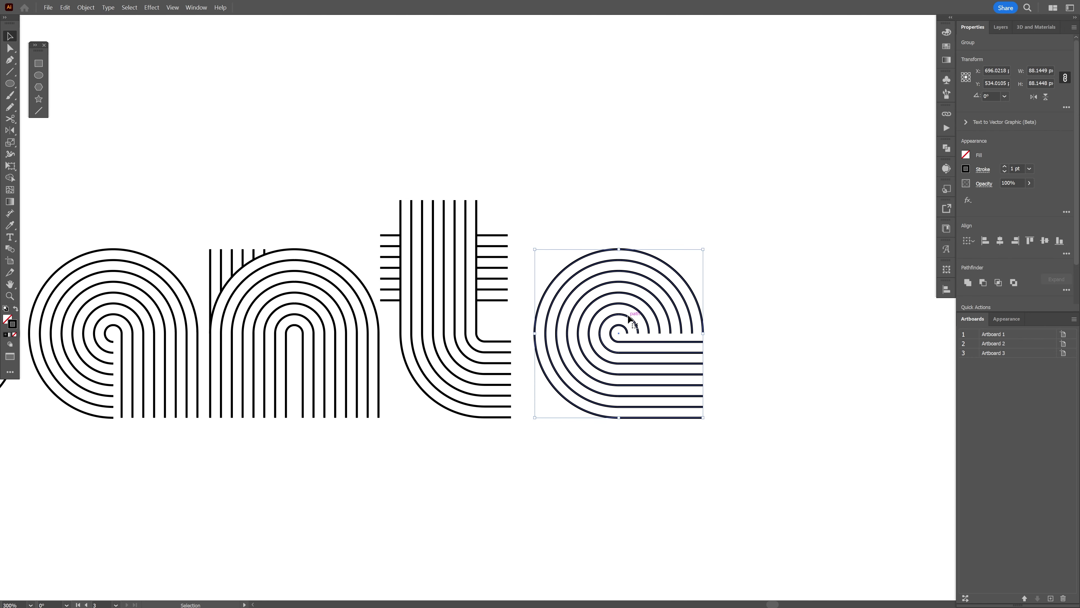
left_click_drag(624, 324, 613, 325)
left_click(651, 222)
left_click_drag(650, 222, 613, 180)
scroll(583, 182, "up", 1)
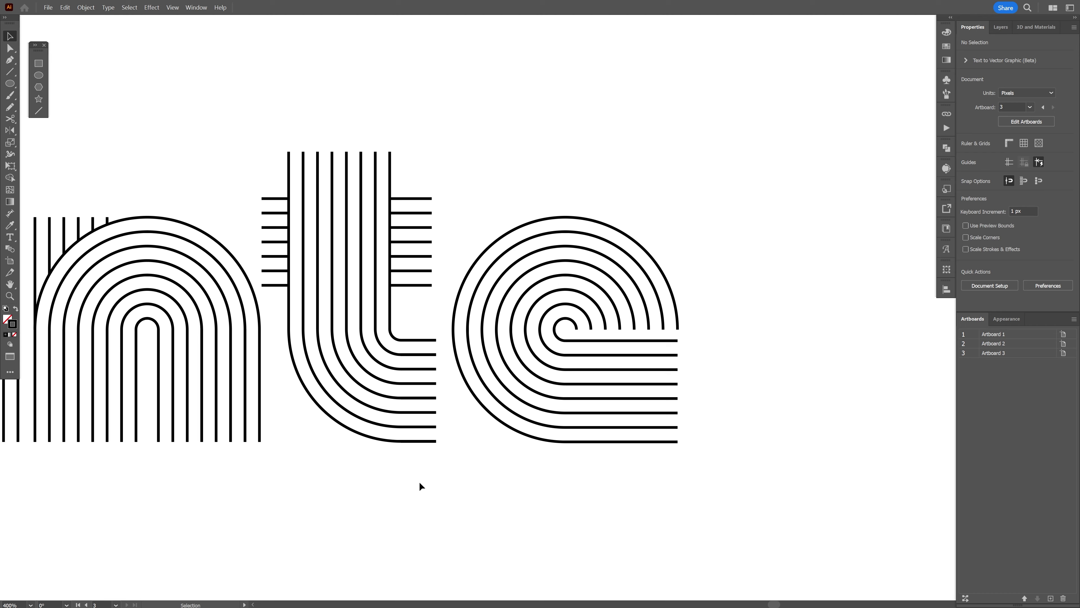
Place a copy of the t's curved stem to the right of the e and reflect it across the vertical axis.
left_click_drag(286, 309, 700, 309)
left_click_drag(784, 295, 699, 294)
right_click(699, 294)
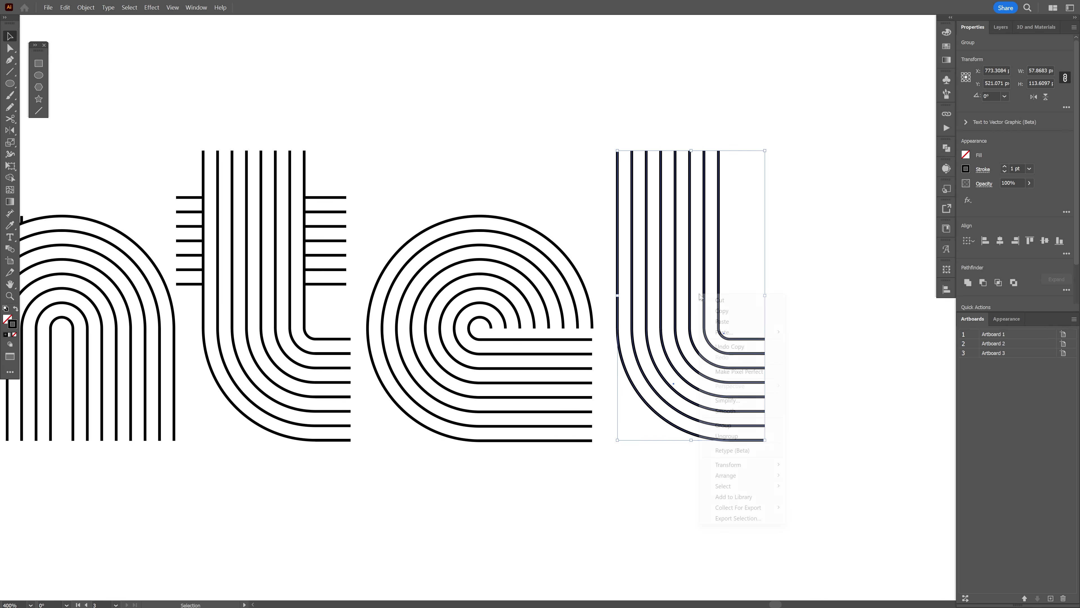
mouse_move(786, 464)
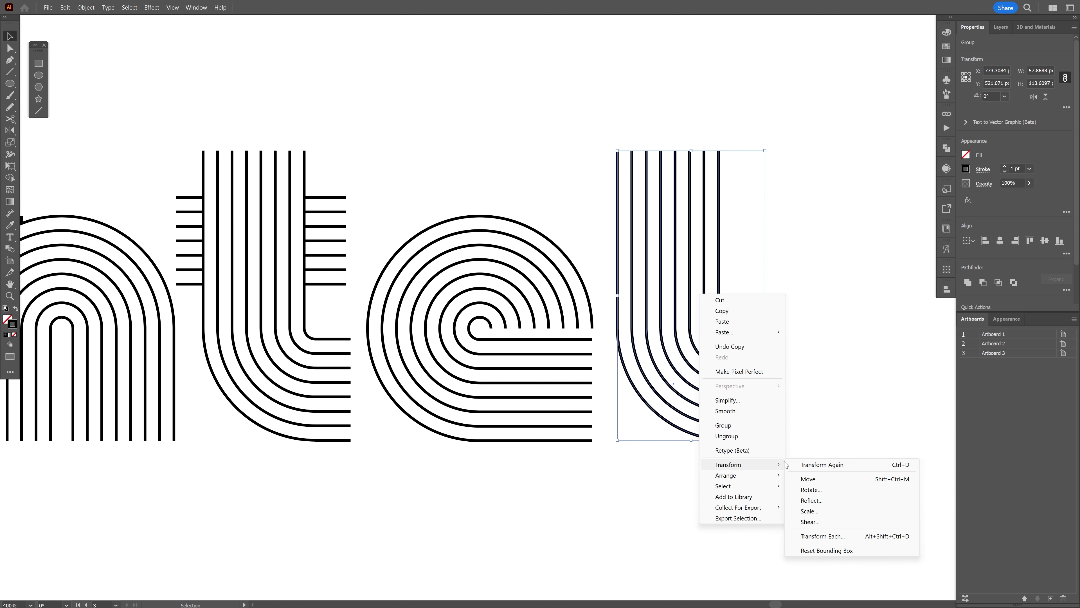
left_click(812, 500)
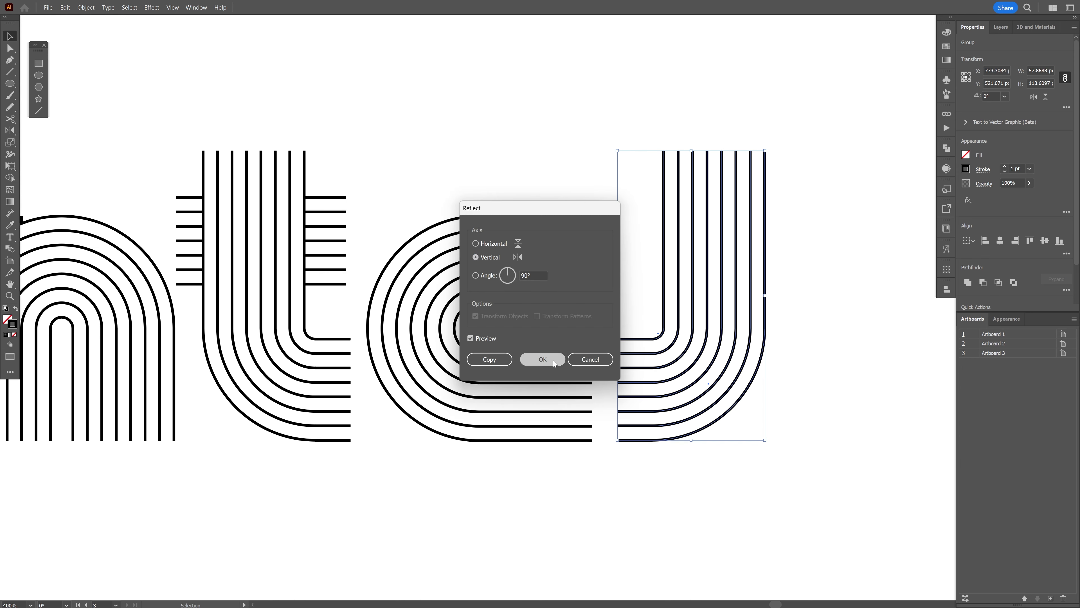
left_click(542, 359)
Rotate the reflected stem copy 180° and move it down so its top lines up with the top of the e.
left_click_drag(766, 148, 646, 478)
left_click_drag(725, 254, 725, 320)
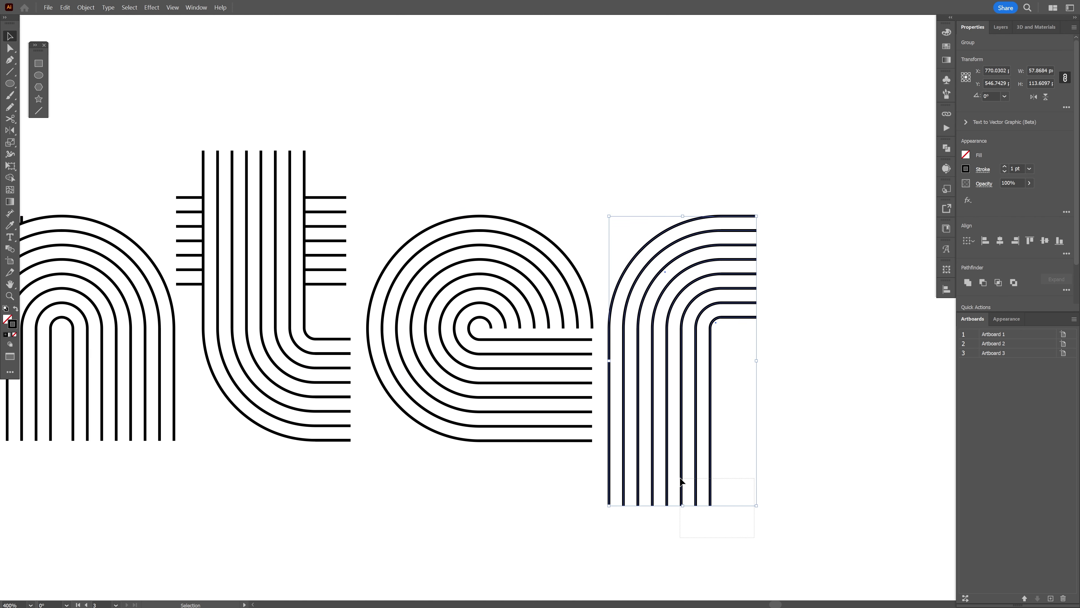
Shorten the vertical lines of the rotated stem so they end at the baseline of the e, completing the r.
left_click(680, 489)
left_click_drag(660, 505, 660, 445)
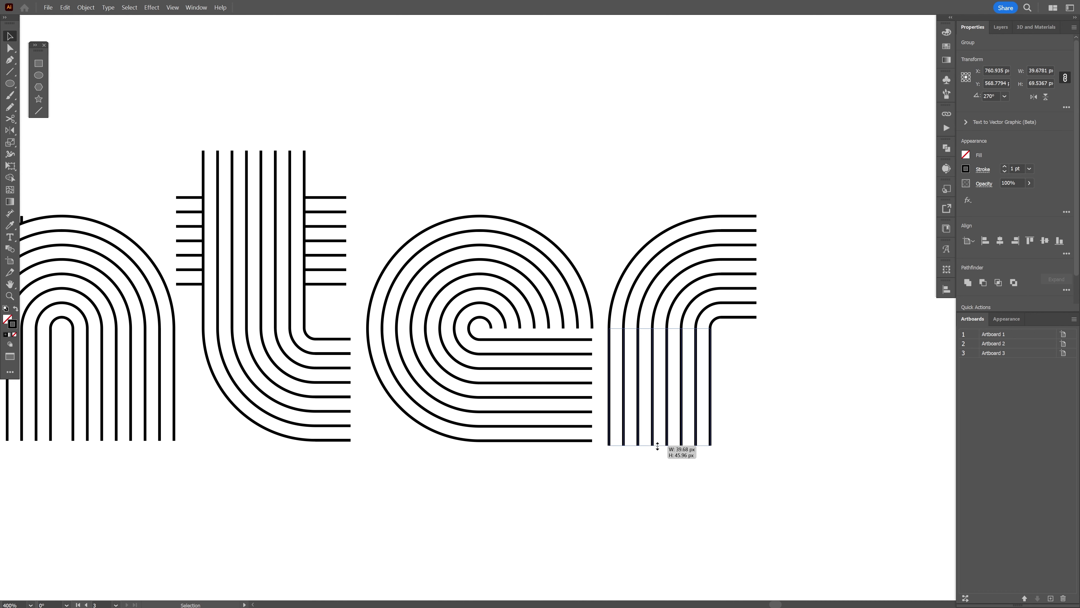
left_click_drag(660, 444, 660, 441)
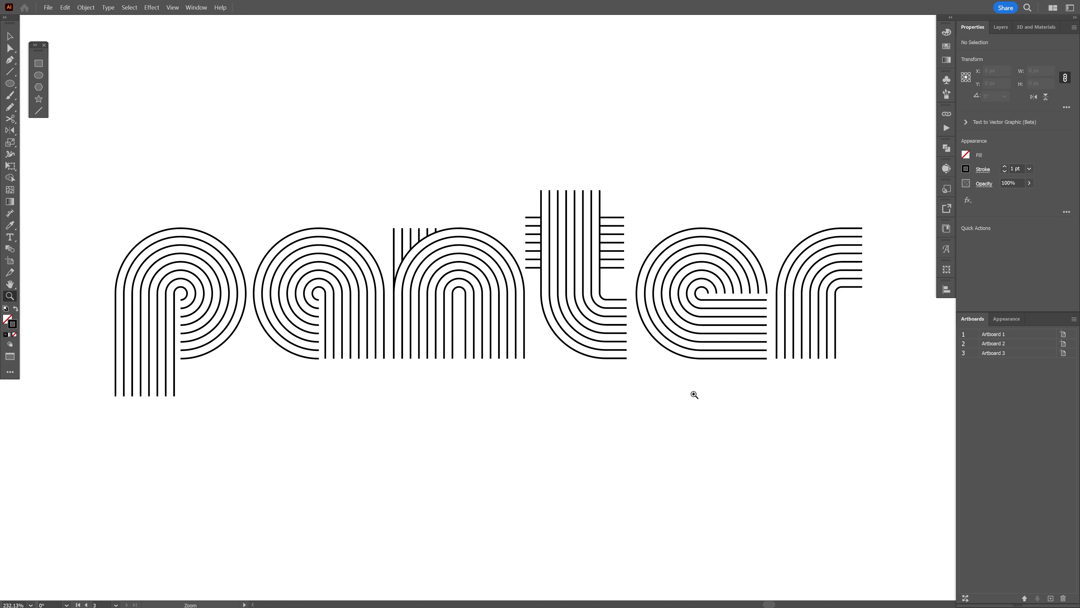
key("v")
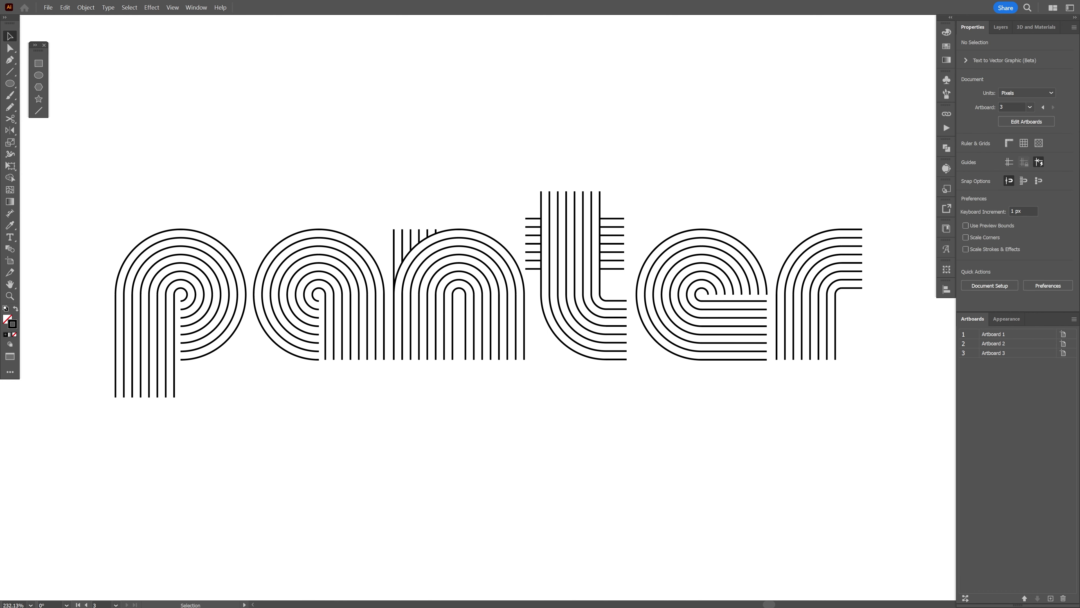